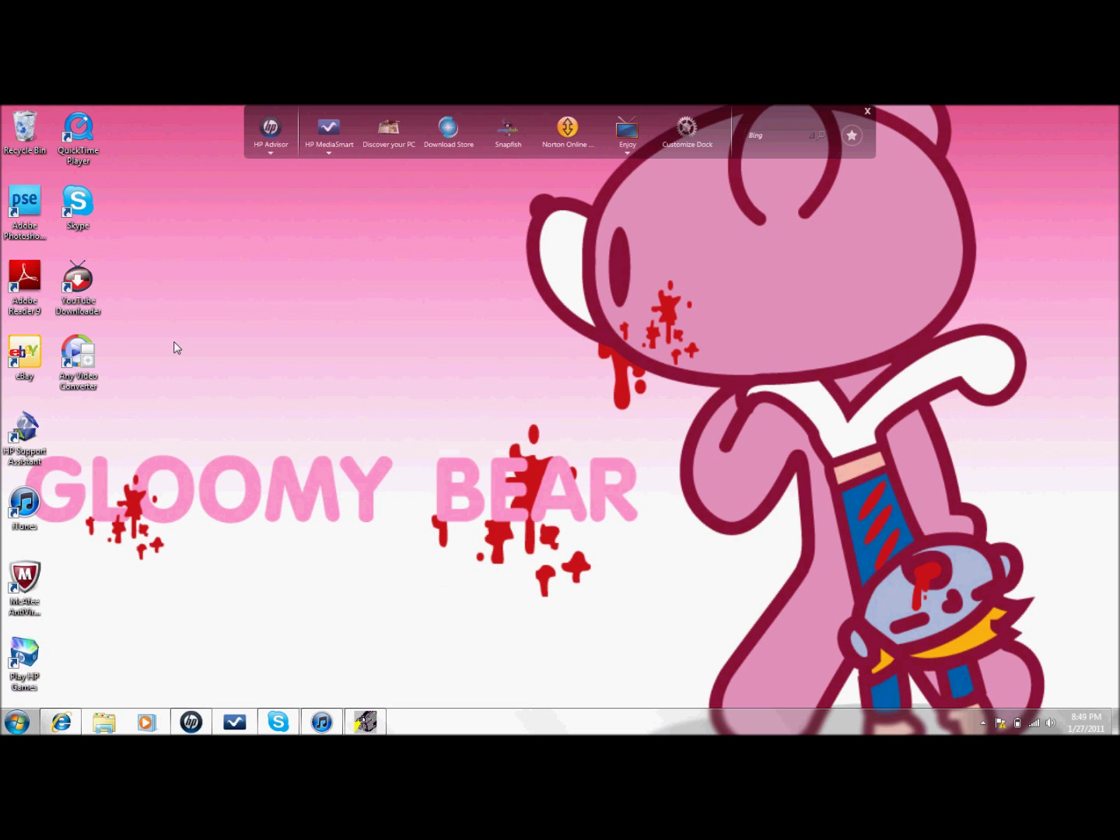
Step: Launch Photoshop Elements from its desktop shortcut and enter the Edit workspace
left_click(25, 205)
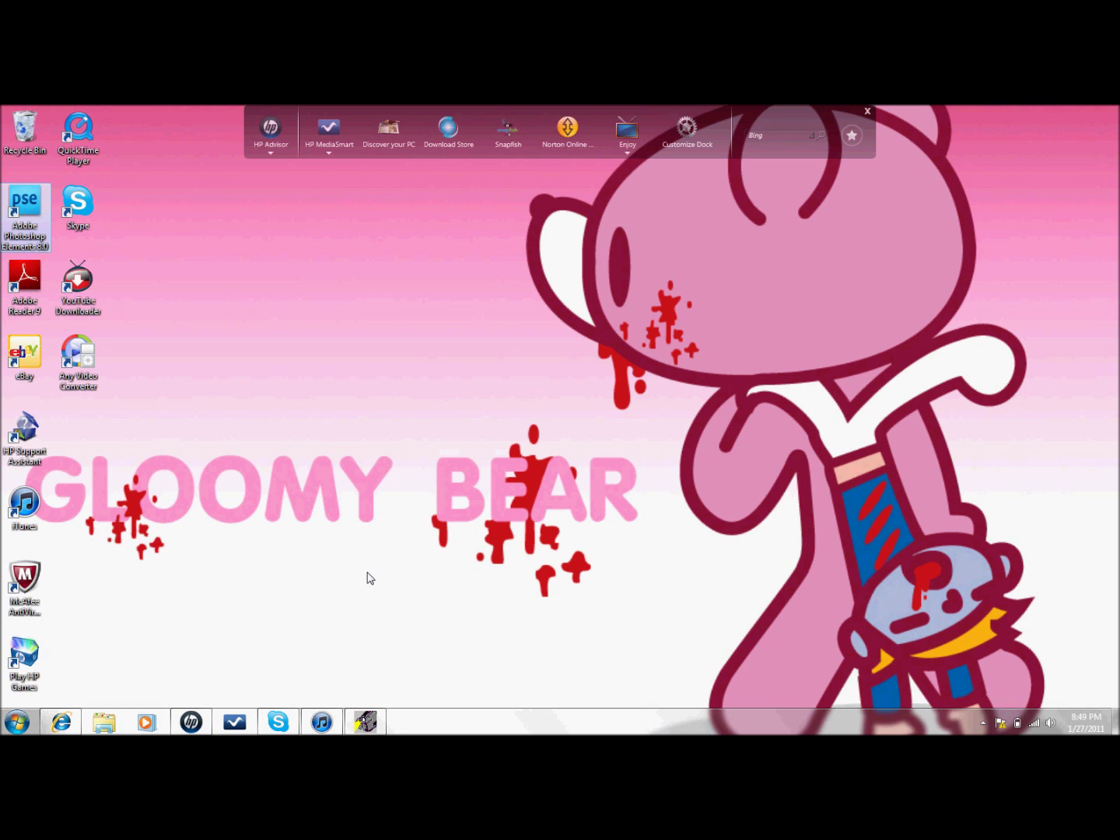
key("Return")
key("XF86AudioMute")
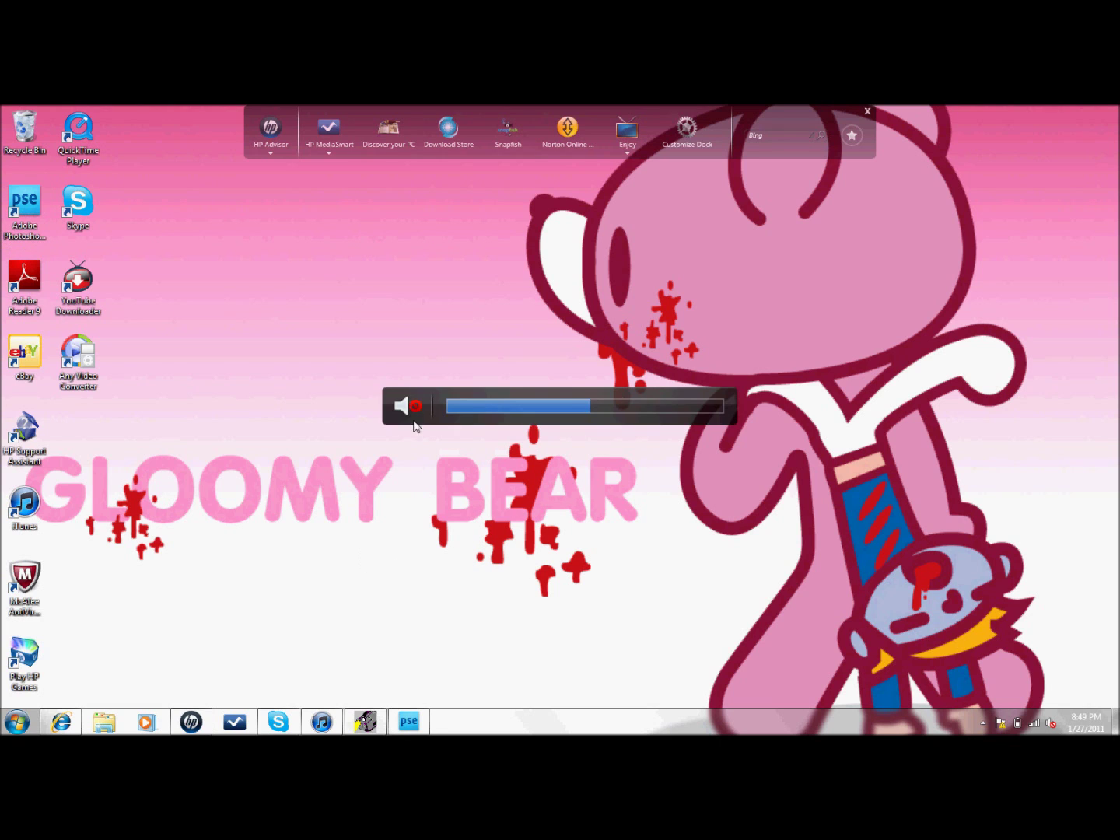
left_click(341, 377)
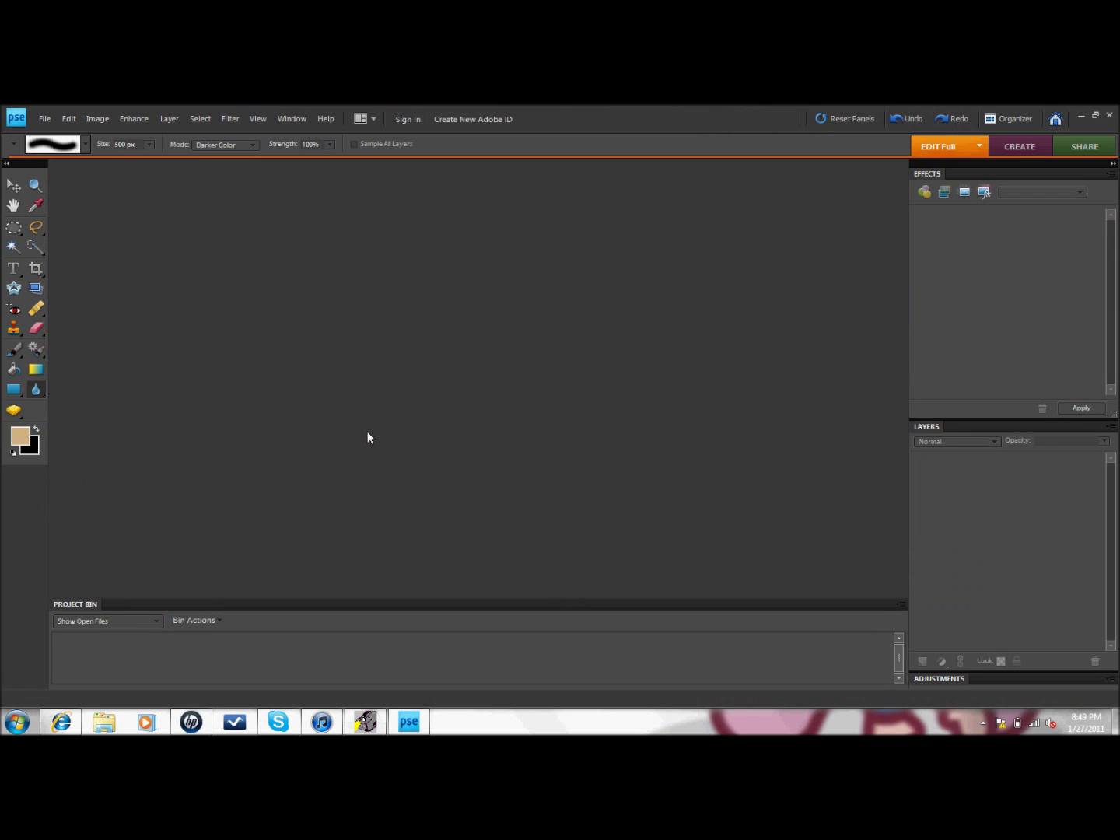
Step: Open DSCF5542.JPG from SD Card (F:) > DCIM > 135_FUJI
left_click(45, 118)
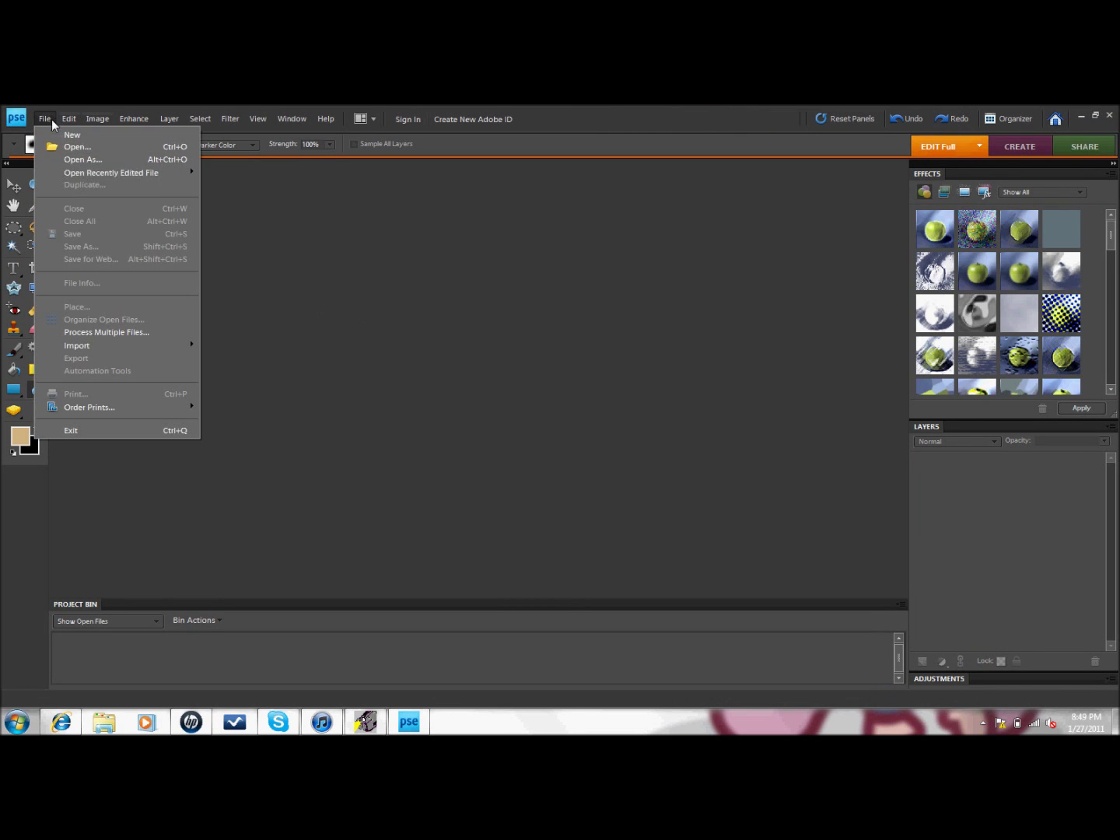
left_click(89, 145)
left_click(395, 353)
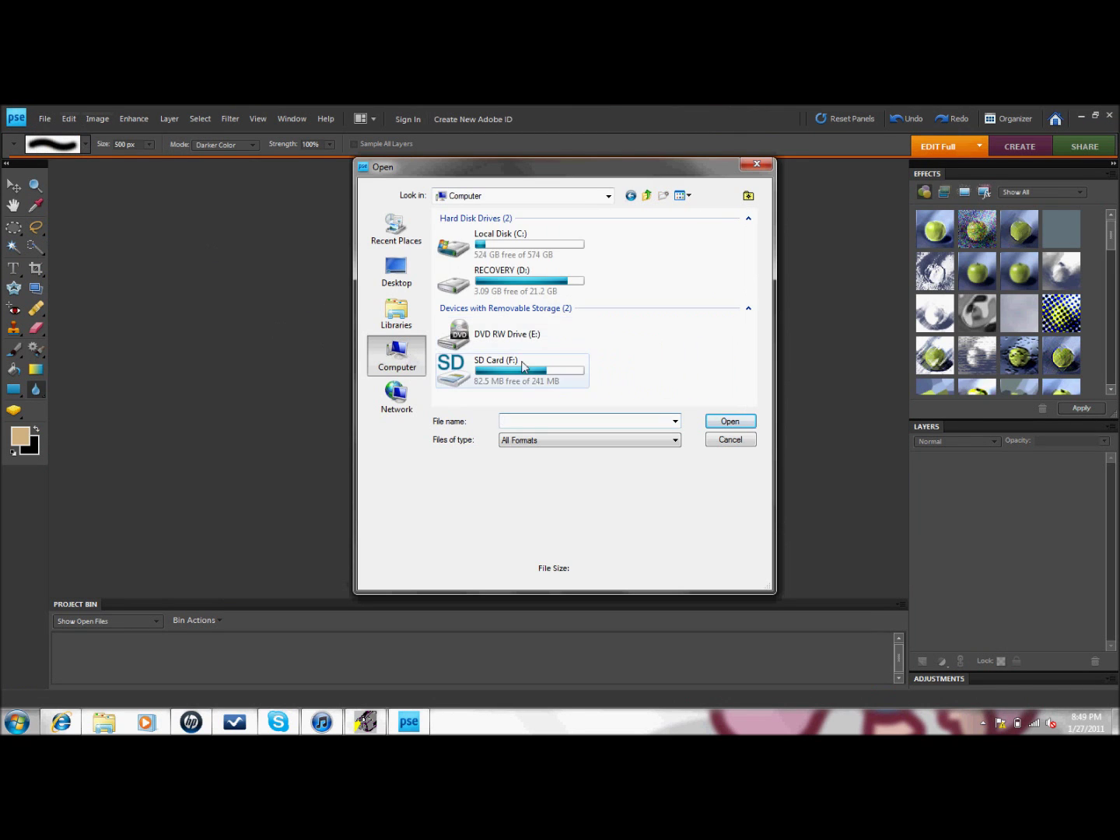
double_click(468, 364)
double_click(459, 231)
left_click_drag(751, 229, 752, 397)
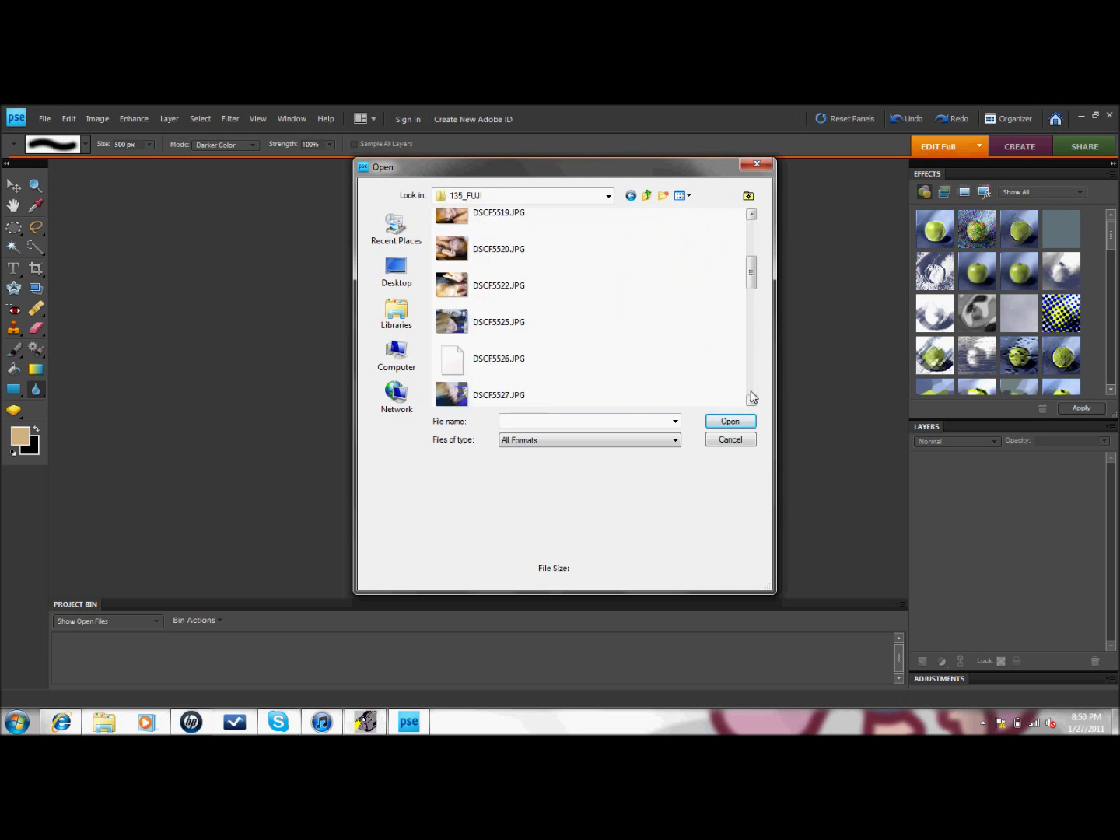
left_click(536, 354)
left_click(729, 420)
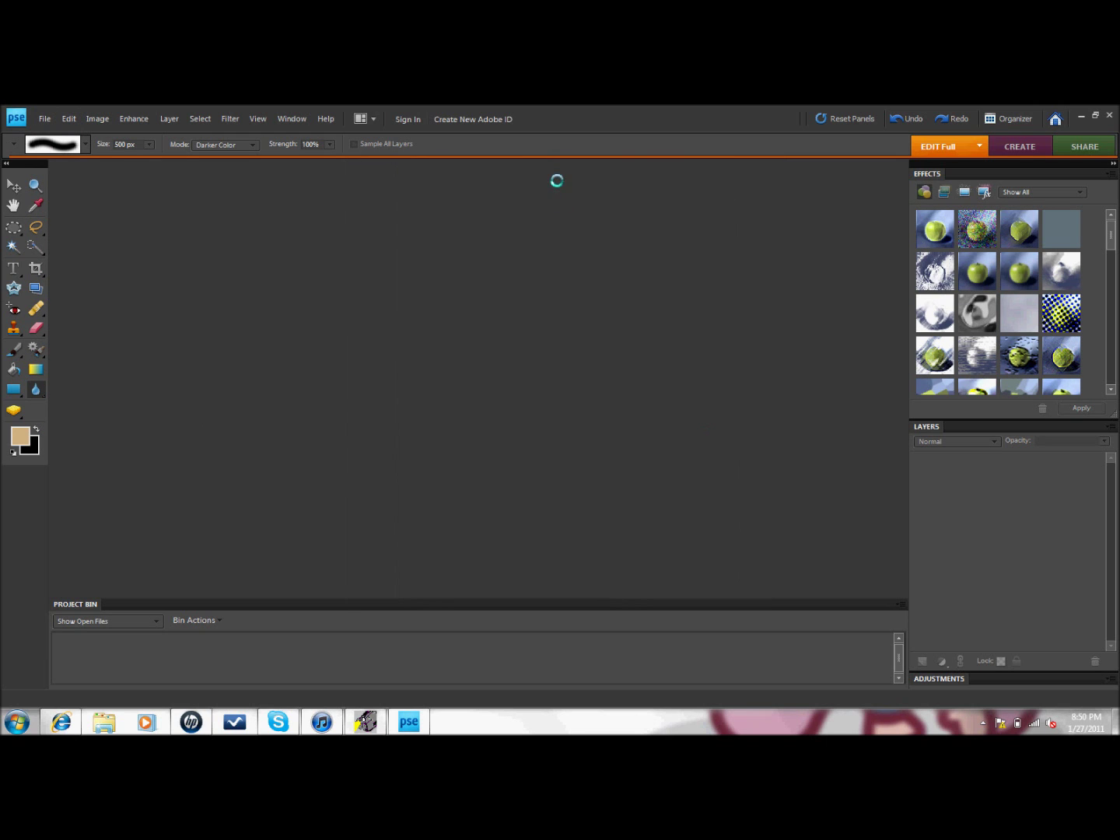
Step: Rotate the photo 90° right into portrait and maximize its window
left_click(69, 119)
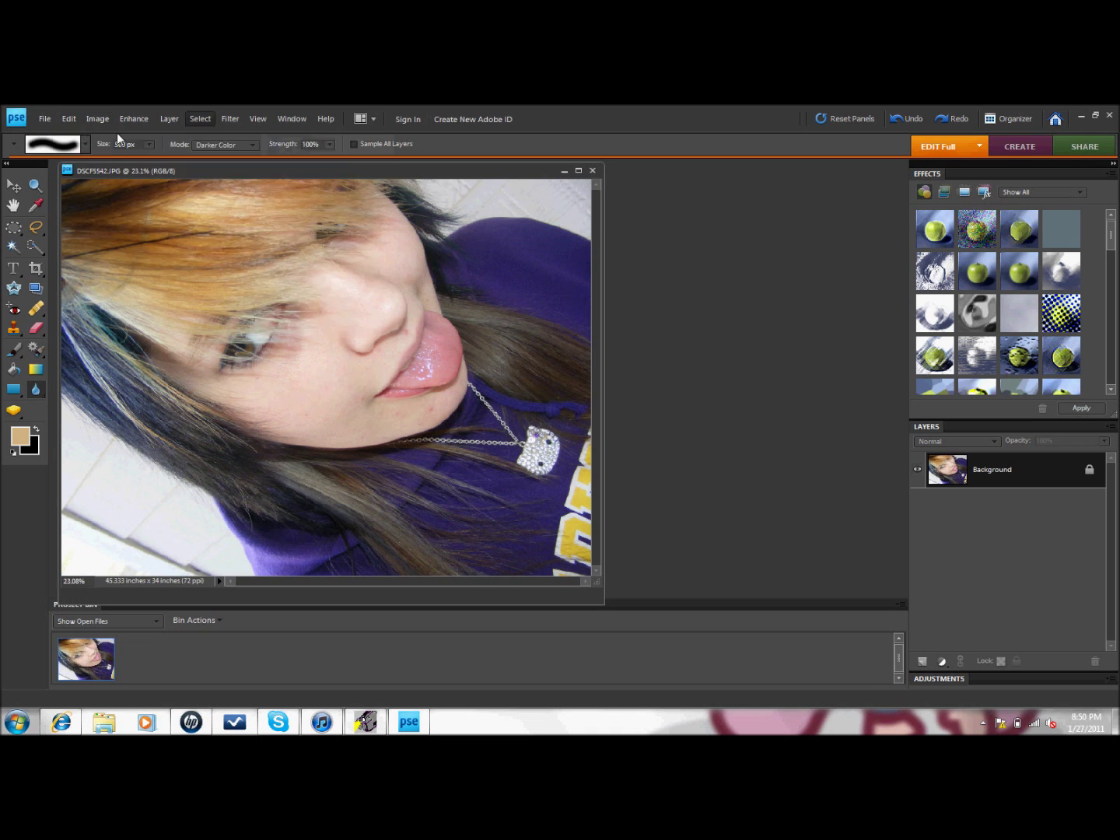
left_click(97, 120)
left_click(288, 147)
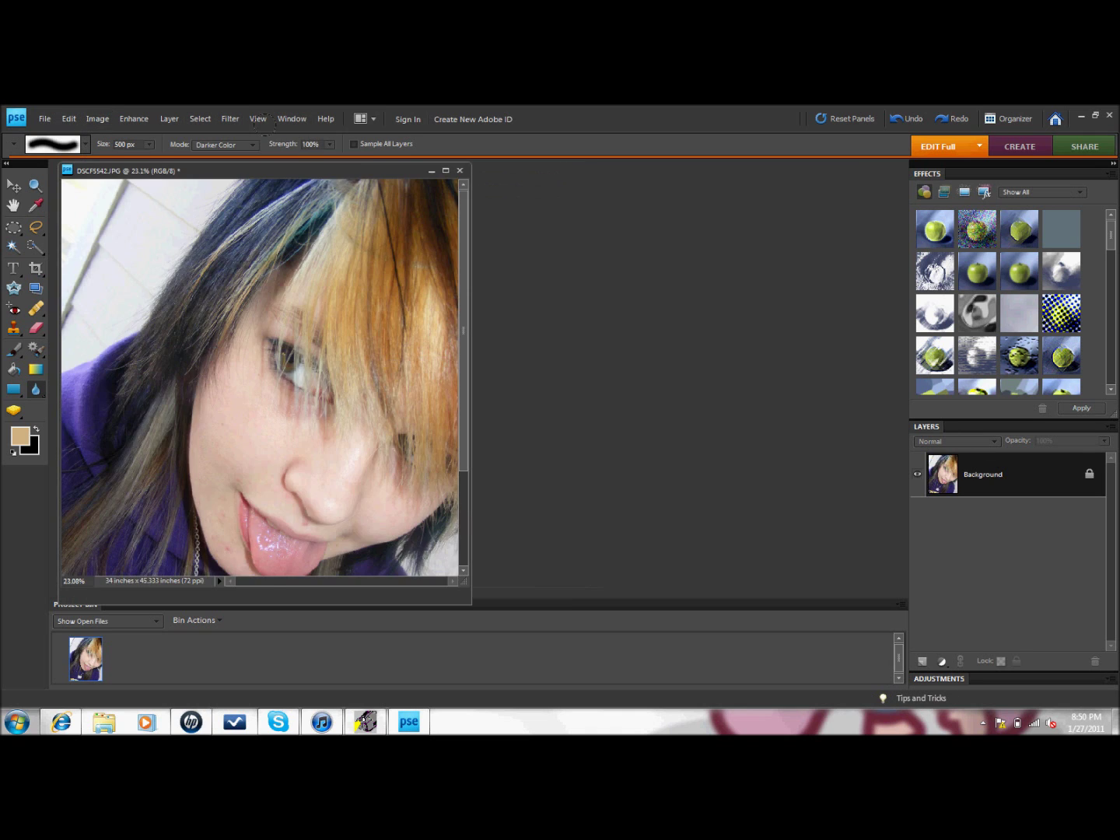
left_click(576, 166)
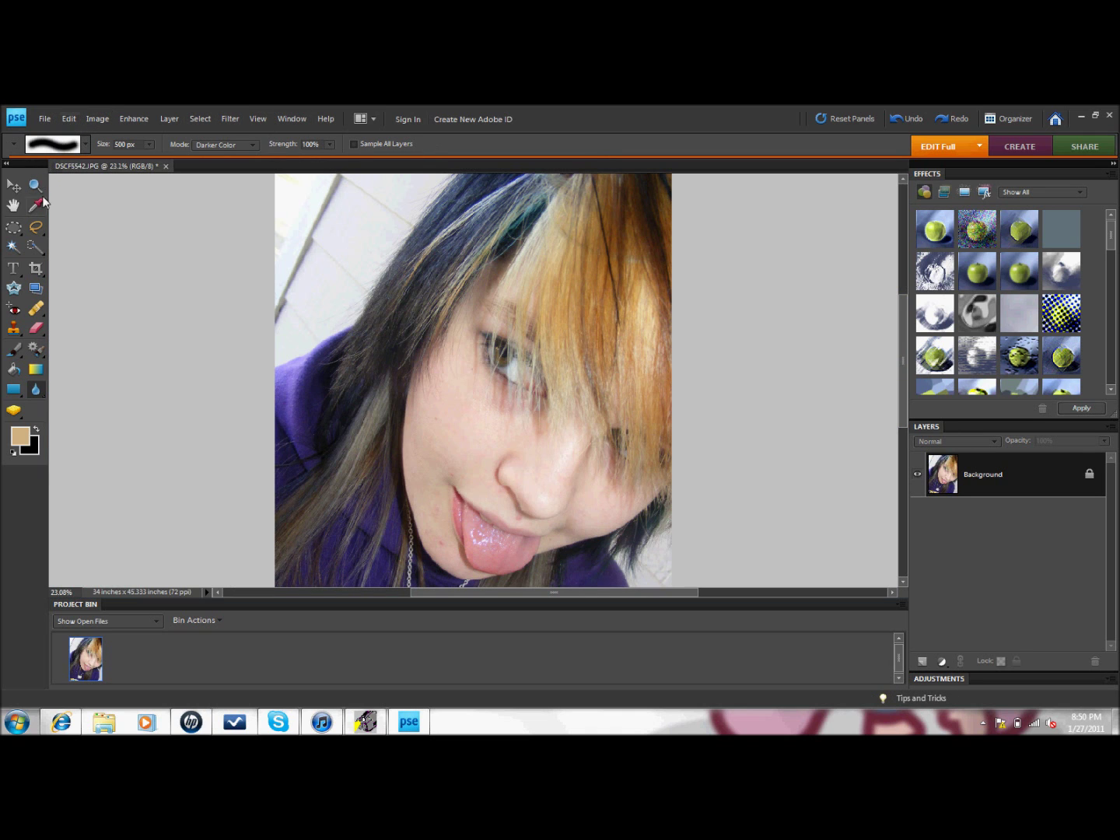
Step: Zoom in on the cheek and nose and pick the healing brush
double_click(35, 185)
left_click(347, 373)
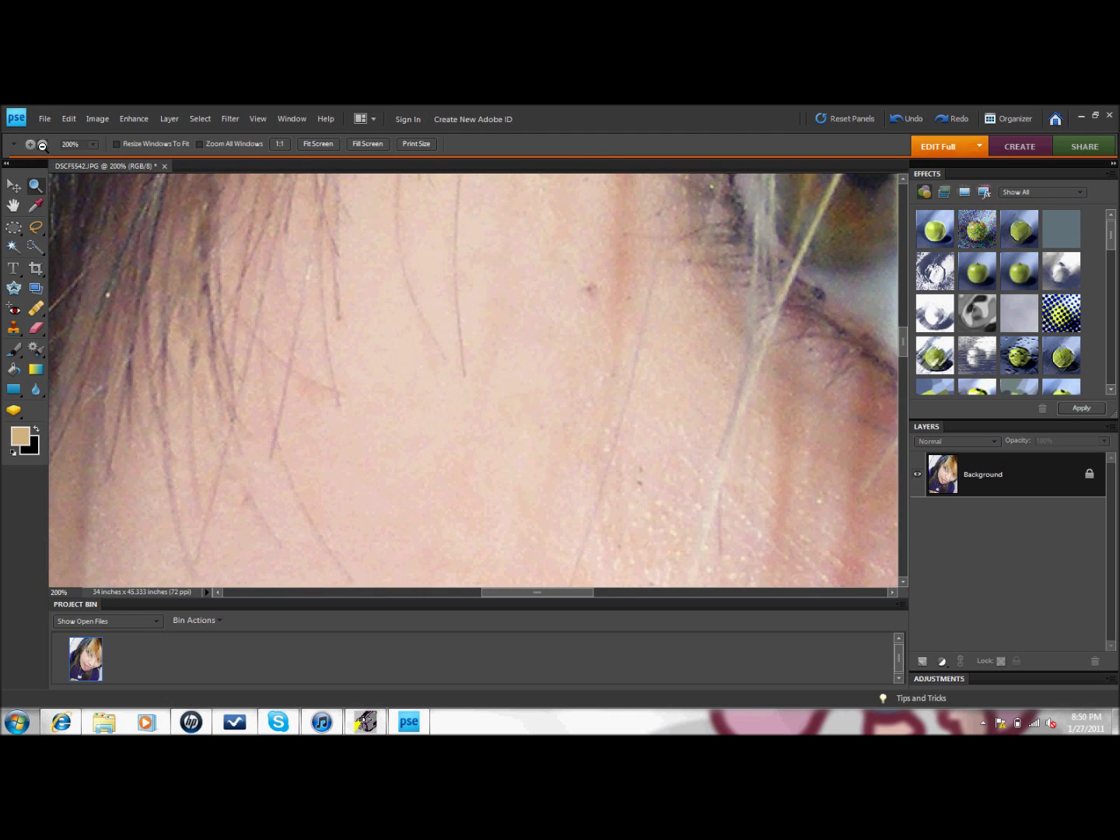
left_click(42, 145)
left_click(409, 388)
left_click(407, 388)
left_click(408, 387)
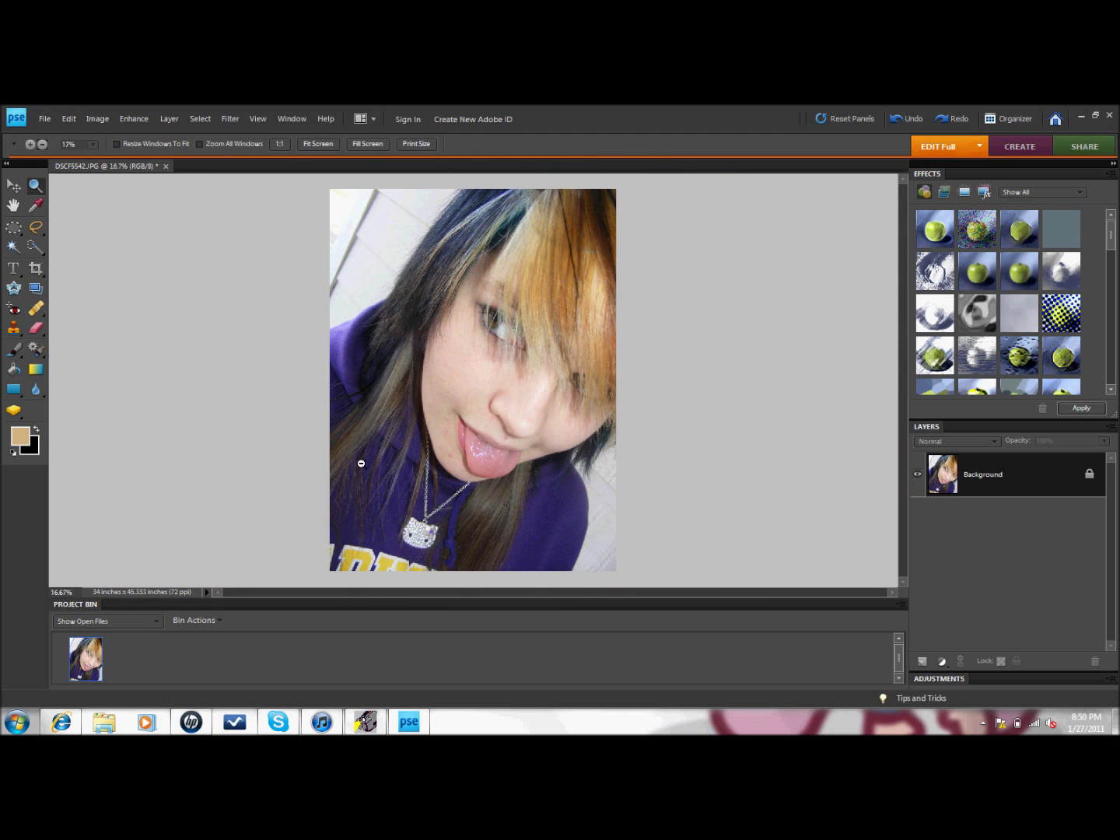
left_click(30, 145)
left_click(456, 383)
left_click(456, 382)
left_click(902, 581)
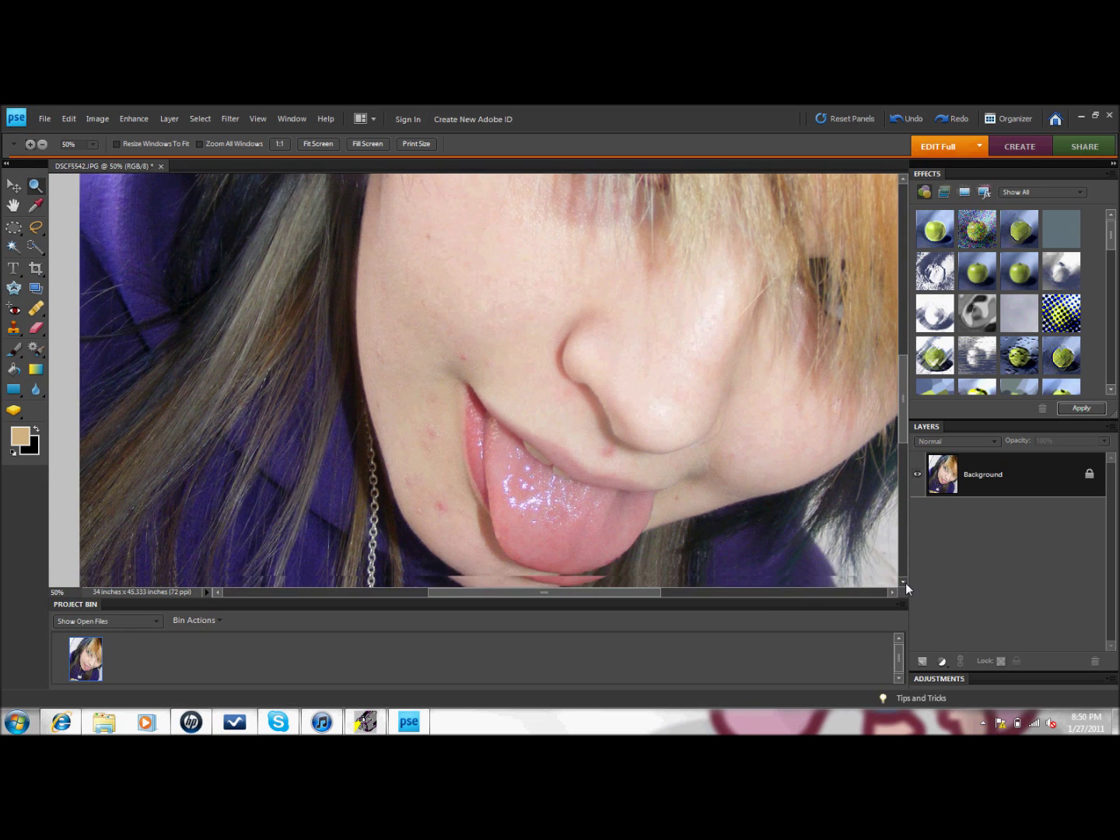
left_click(35, 308)
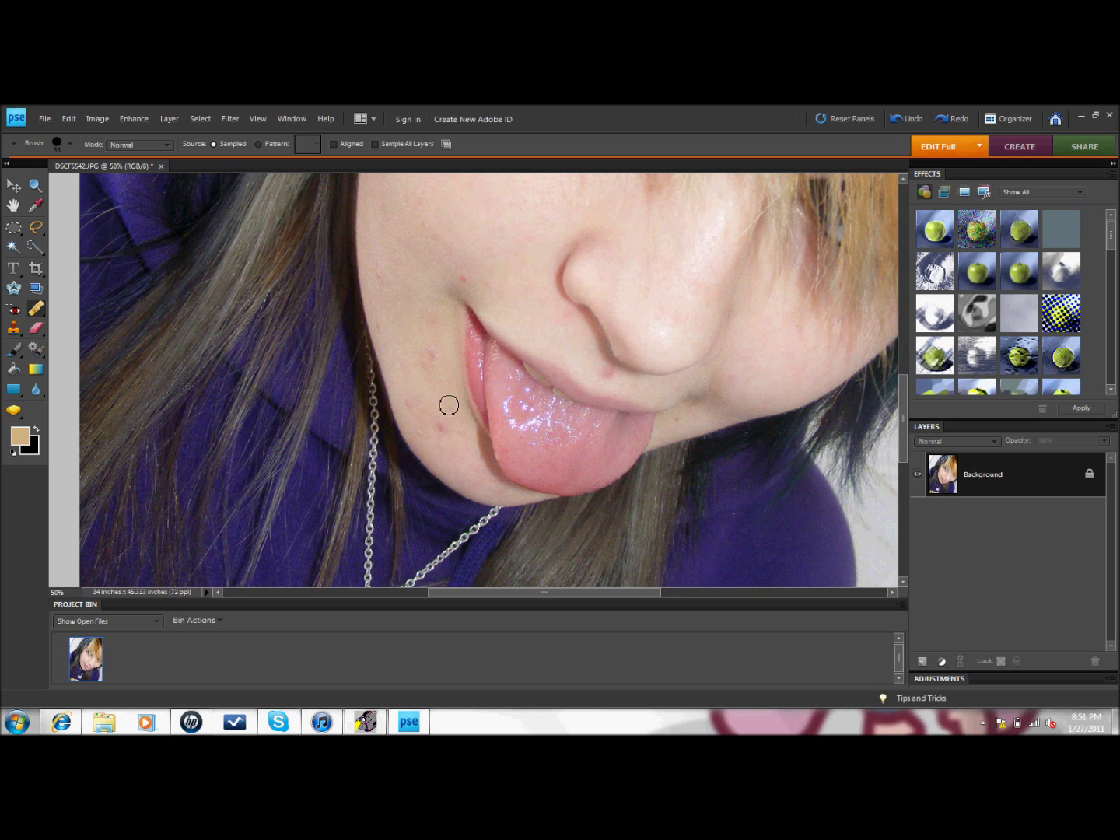
Step: Heal the red blemishes on the cheek and the mole under the nose
left_click(436, 360)
left_click(430, 349)
left_click(414, 405)
left_click_drag(438, 380, 440, 405)
left_click(459, 269, "alt")
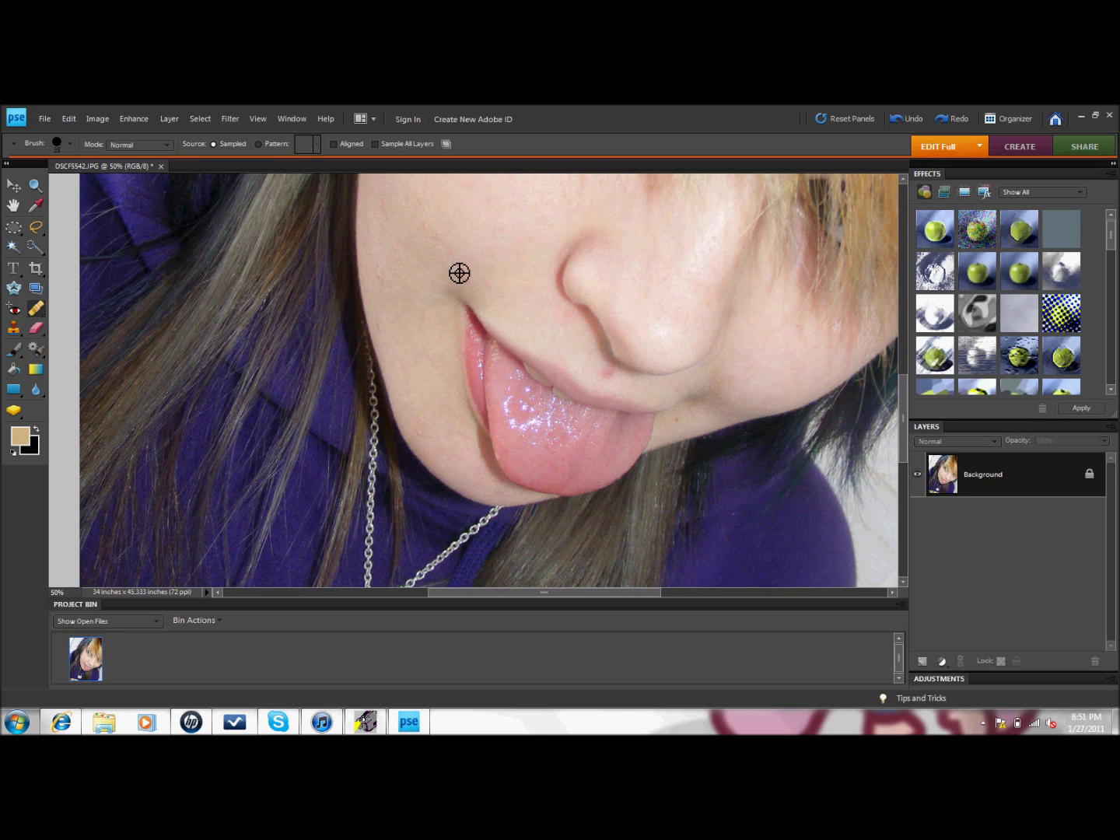
left_click(388, 299, "alt")
left_click(592, 361, "alt")
left_click_drag(904, 395, 913, 340)
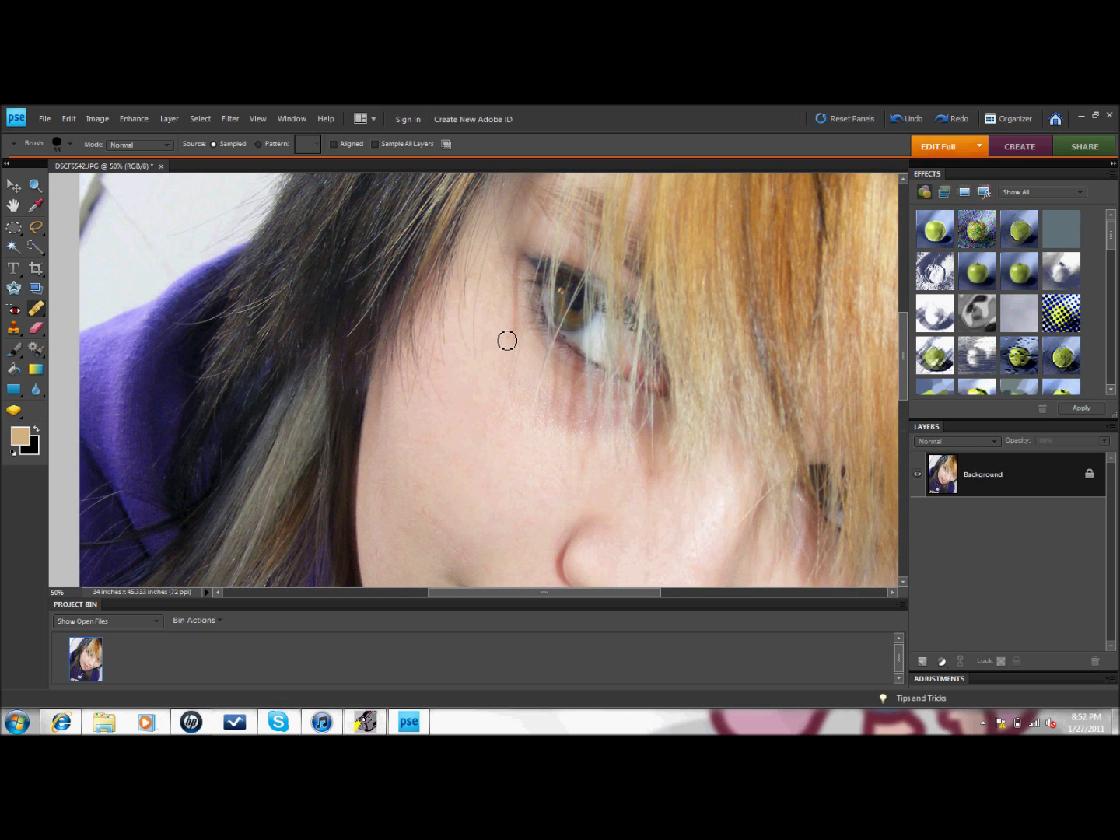
double_click(37, 183)
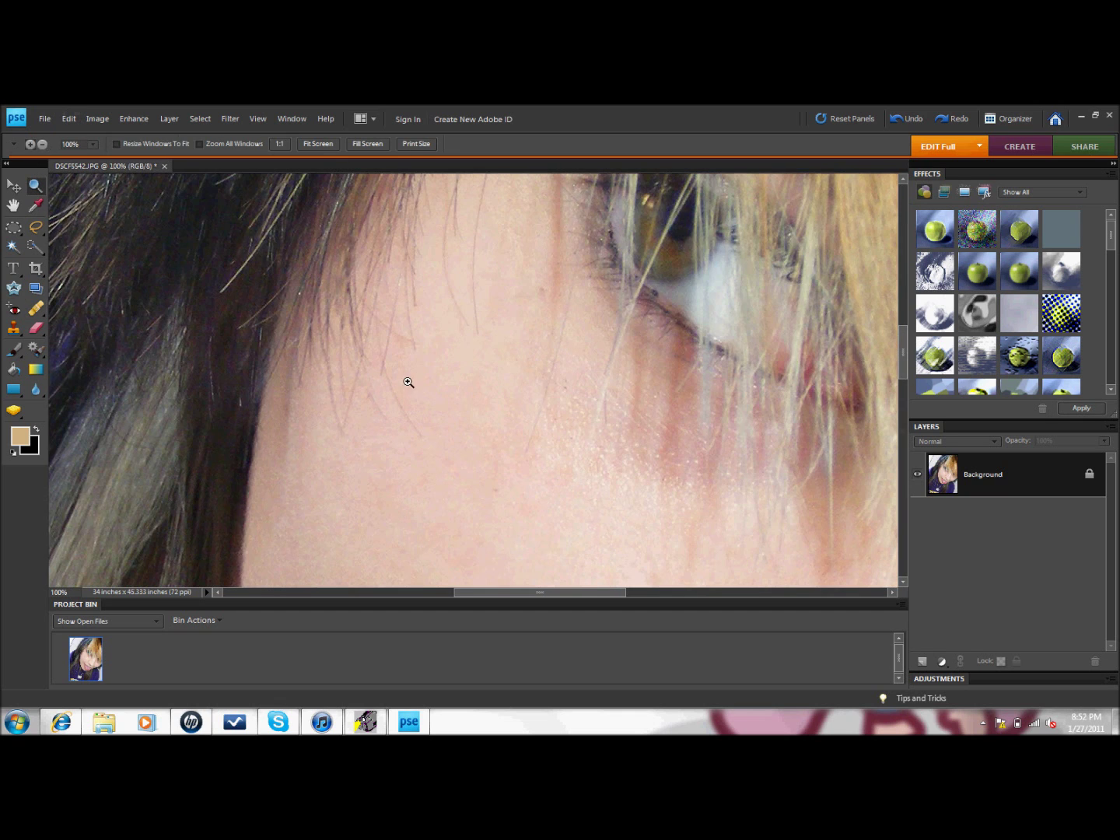
Step: Zoom out to the whole photo and add a new layer, Layer 1
left_click(380, 423, "alt")
left_click(381, 423, "alt")
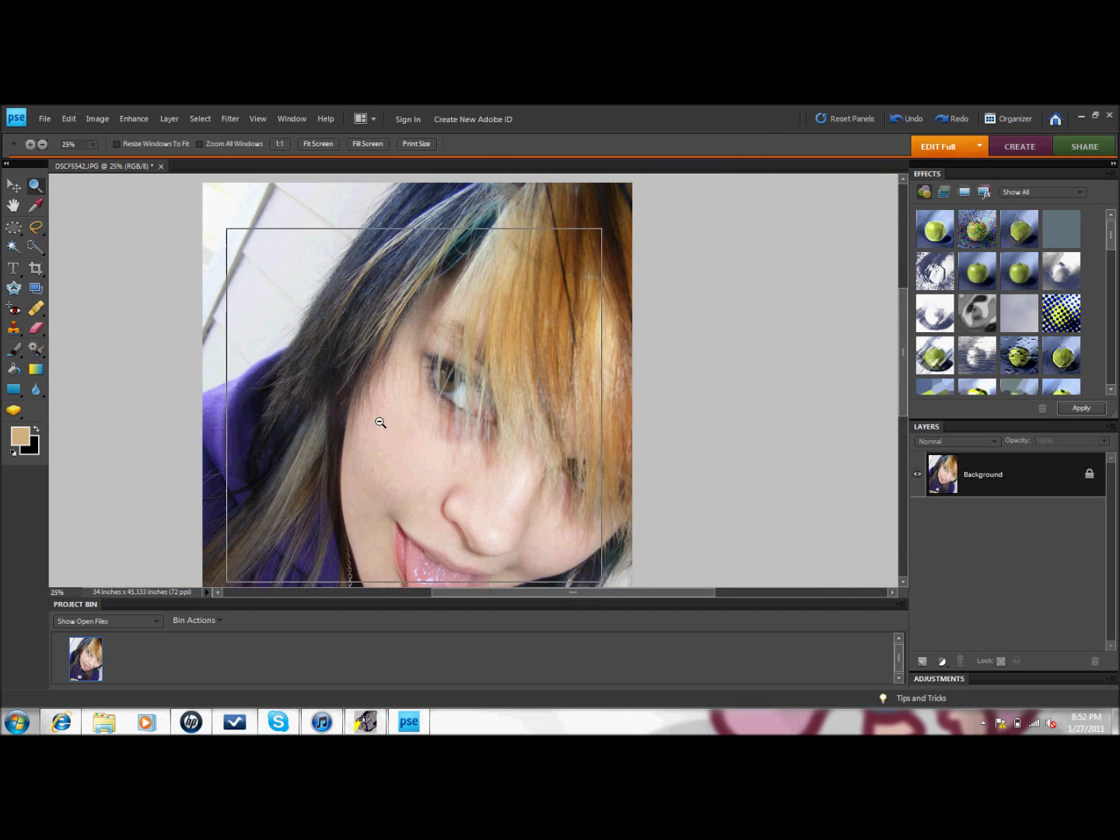
left_click(381, 423, "alt")
left_click(169, 118)
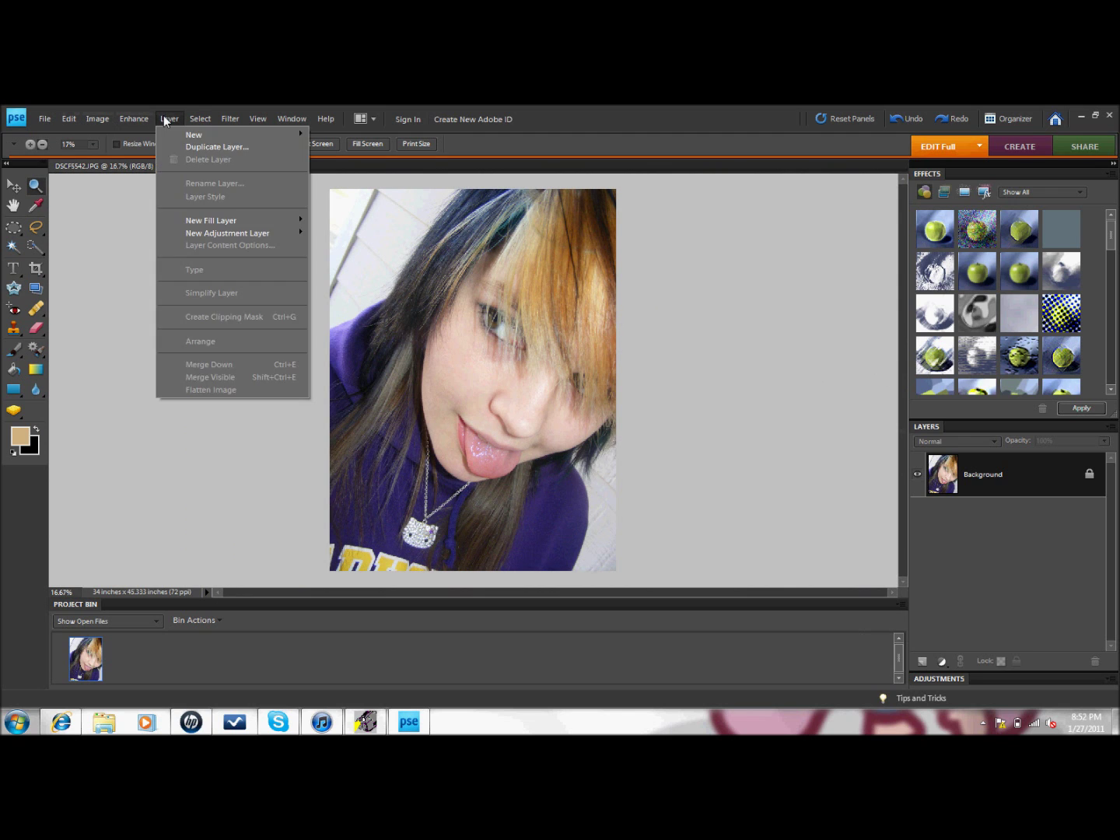
key("ctrl+shift+n")
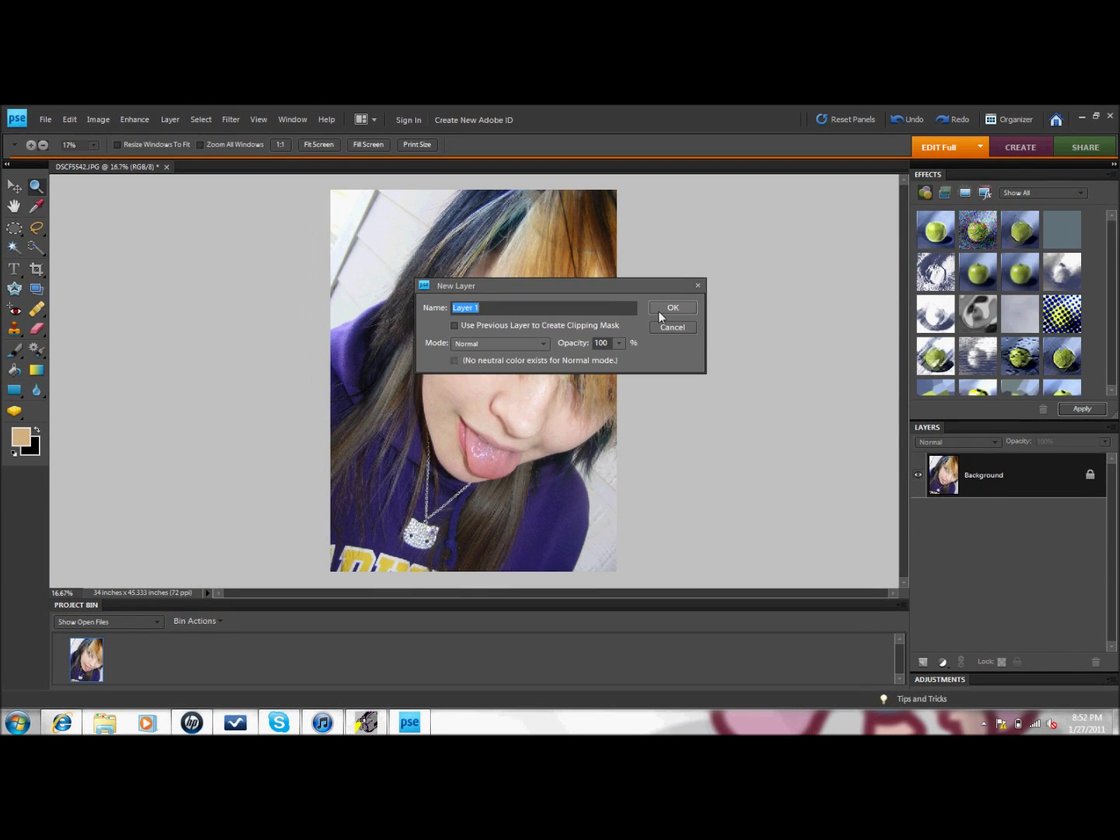
left_click(659, 311)
Step: Paint purple over the background with a 600 px brush and blend it in Soft Light
left_click(37, 325)
left_click(22, 436)
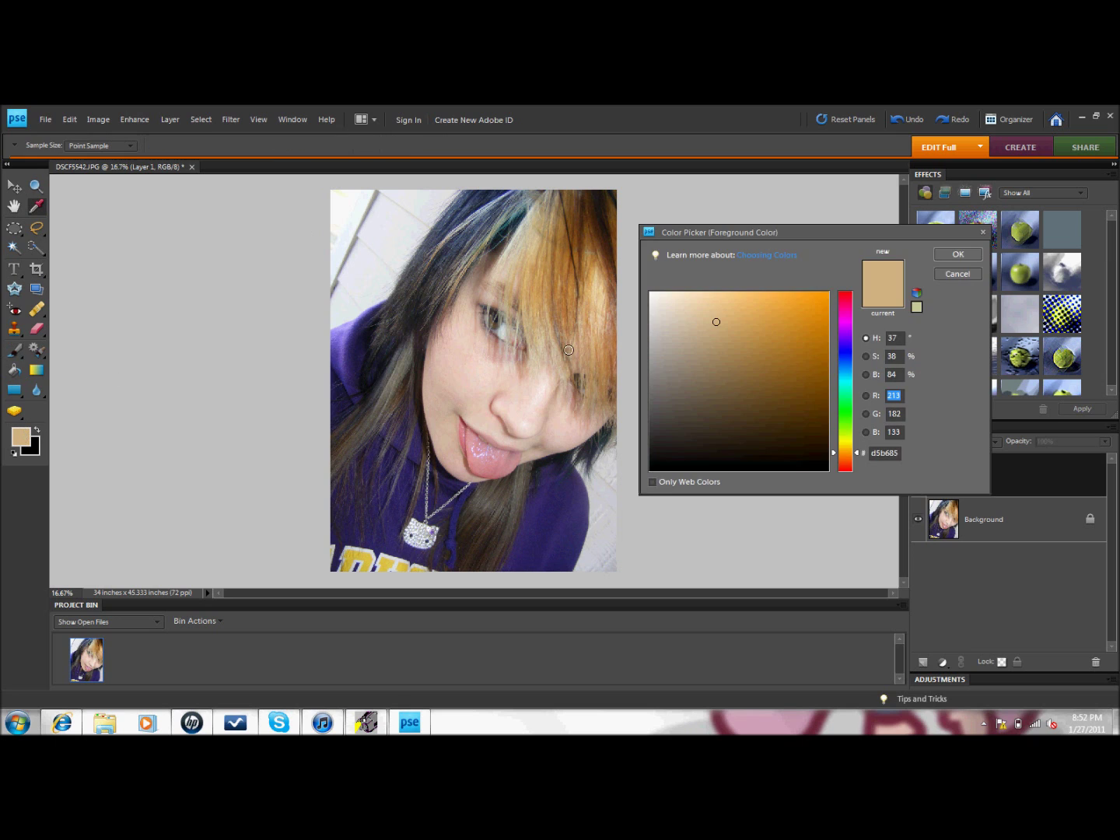
left_click(842, 350)
left_click(956, 255)
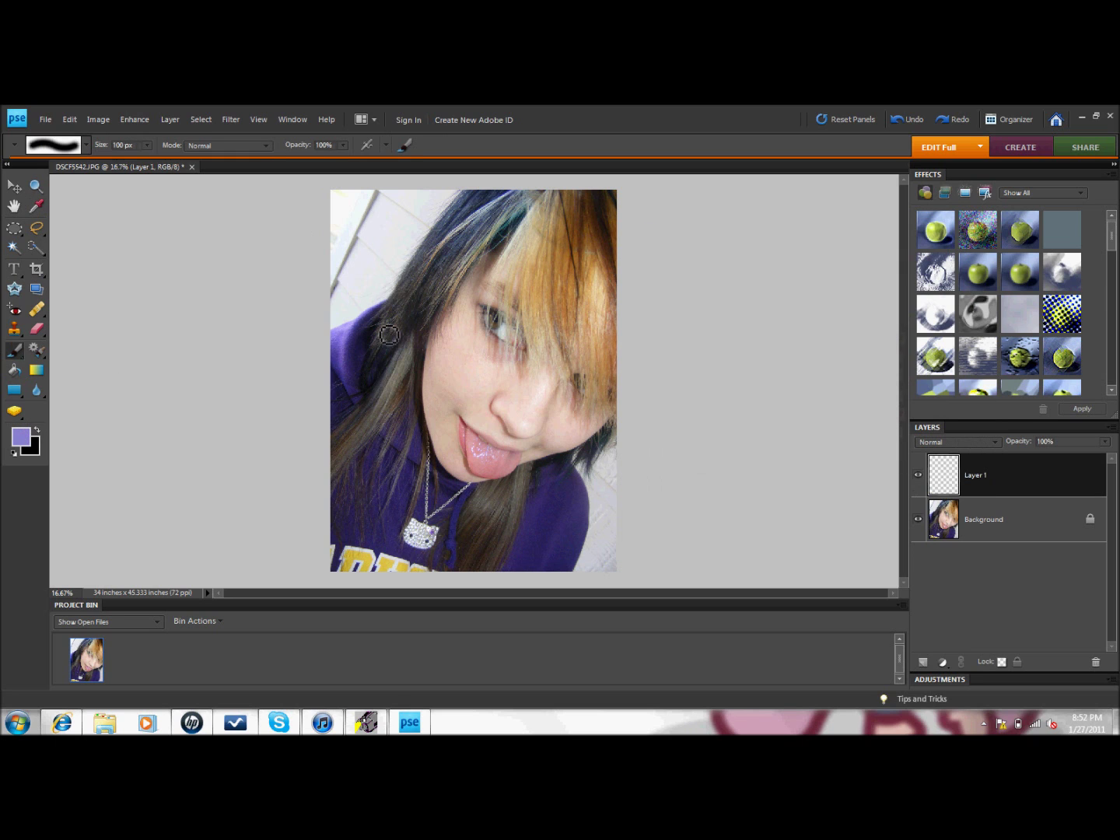
key("bracketright")
key("bracketright")
key("bracketright")
mouse_move(377, 264)
left_mouse_down()
mouse_move(308, 291)
mouse_move(404, 248)
mouse_move(408, 179)
mouse_move(320, 180)
mouse_move(360, 261)
left_mouse_up()
mouse_move(602, 482)
left_mouse_down()
mouse_move(575, 560)
mouse_move(563, 528)
mouse_move(599, 474)
mouse_move(599, 447)
mouse_move(576, 490)
mouse_move(569, 561)
left_mouse_up()
left_click(994, 441)
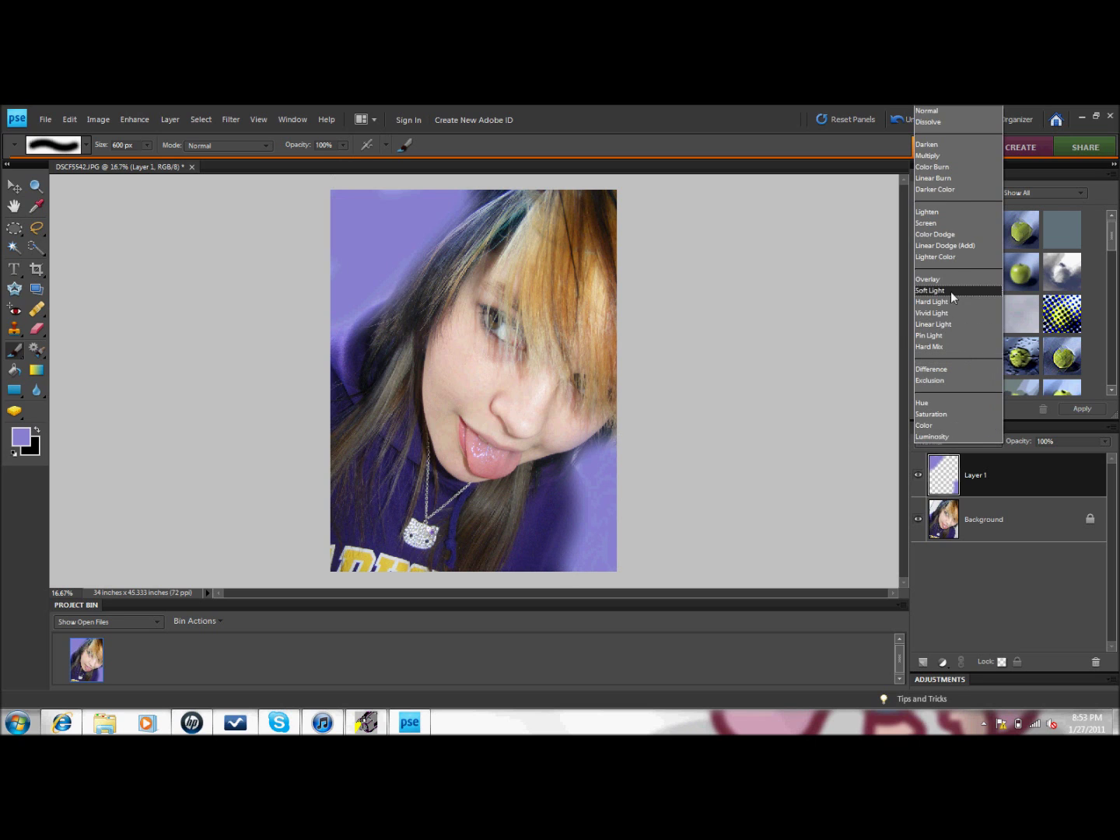
left_click(950, 290)
Step: Set a pale beige foreground colour sampled from the hair, viewing at 100%
left_click(37, 329)
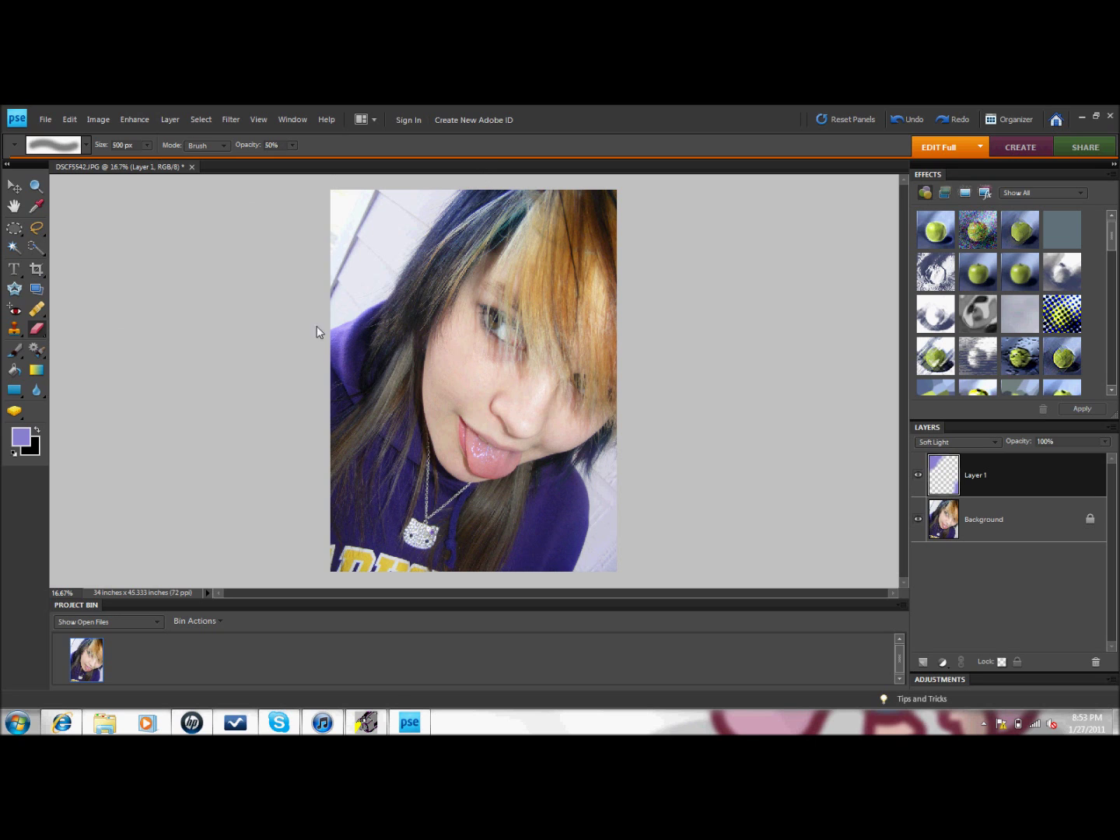
left_click(17, 438)
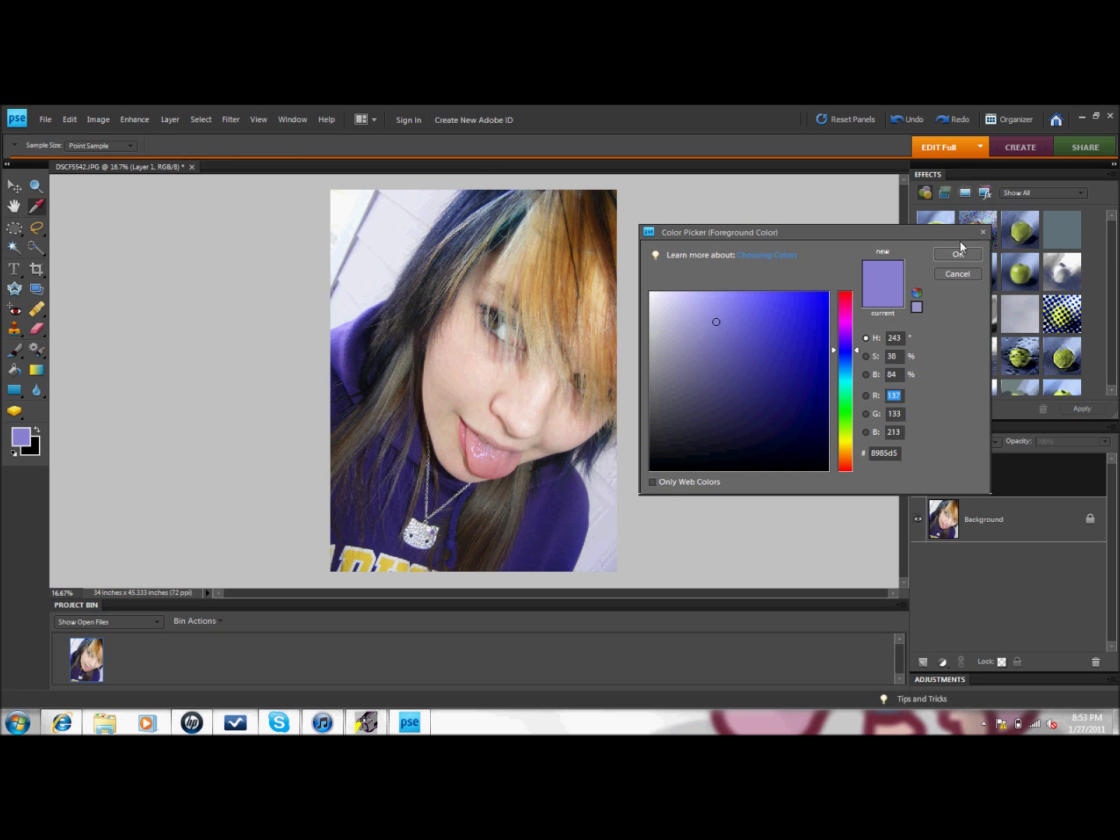
left_click(846, 443)
left_click(599, 303)
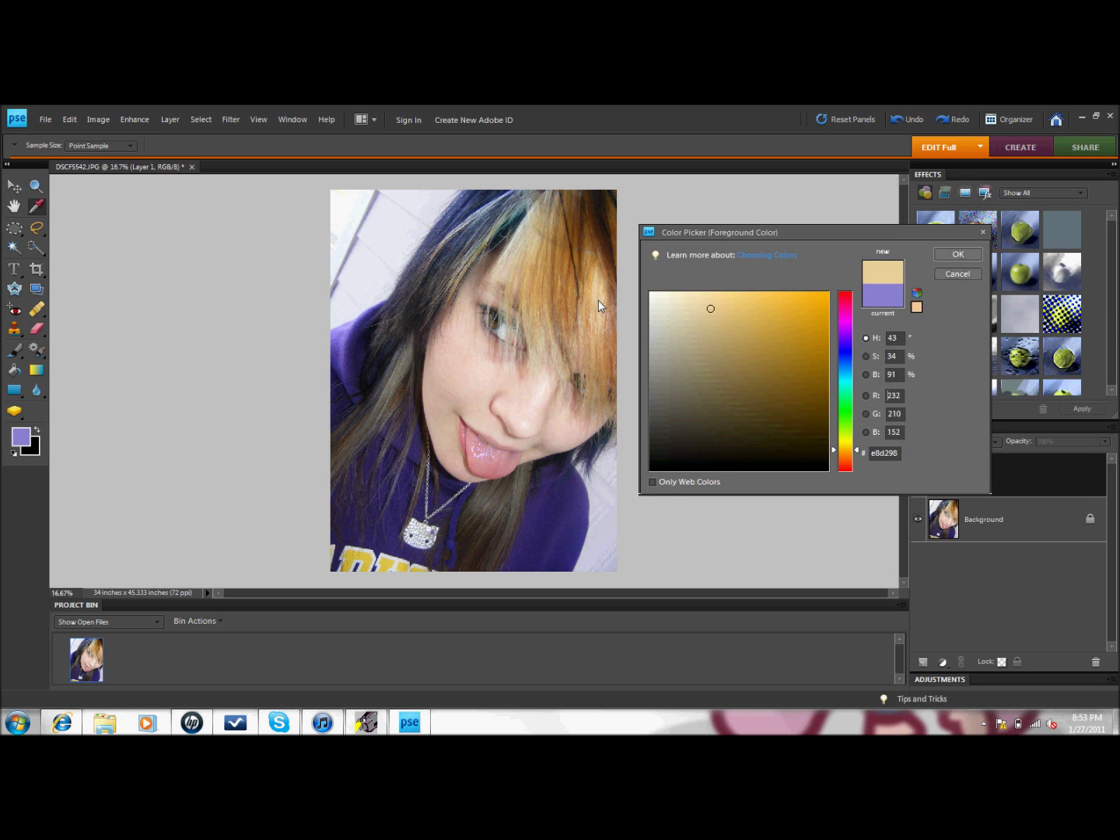
left_click(957, 255)
double_click(30, 187)
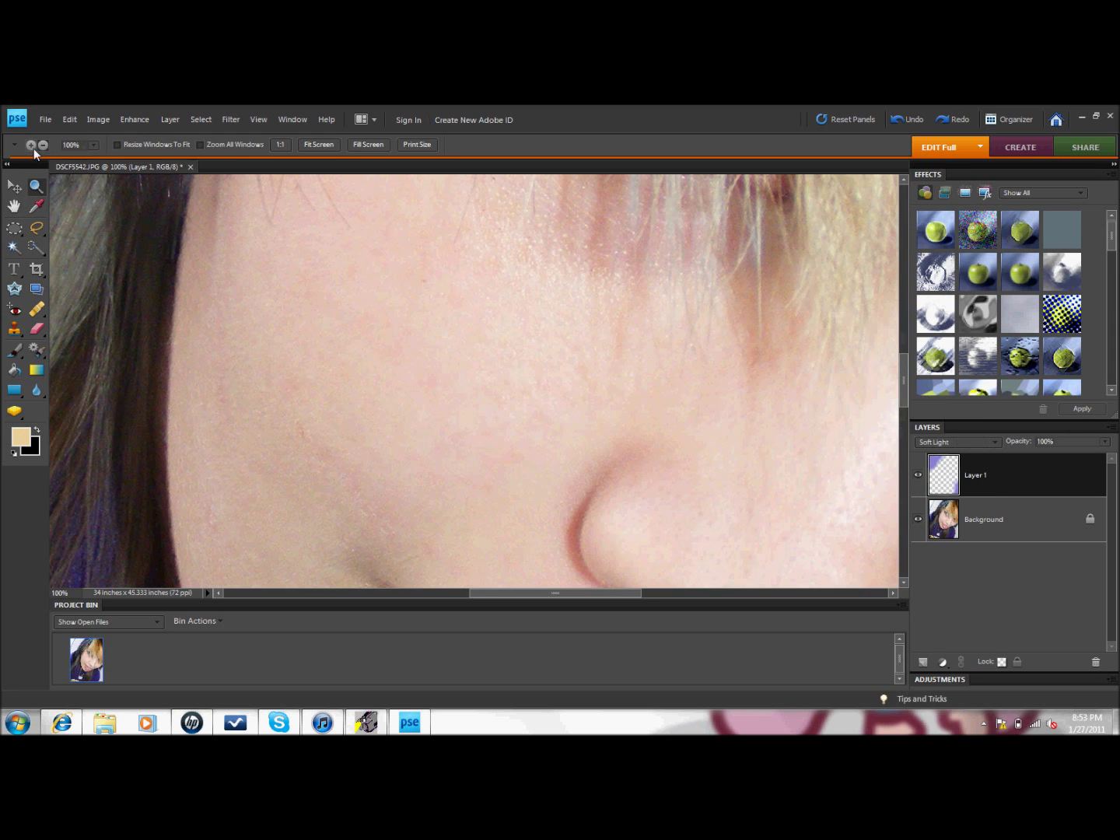
left_click_drag(904, 403, 902, 333)
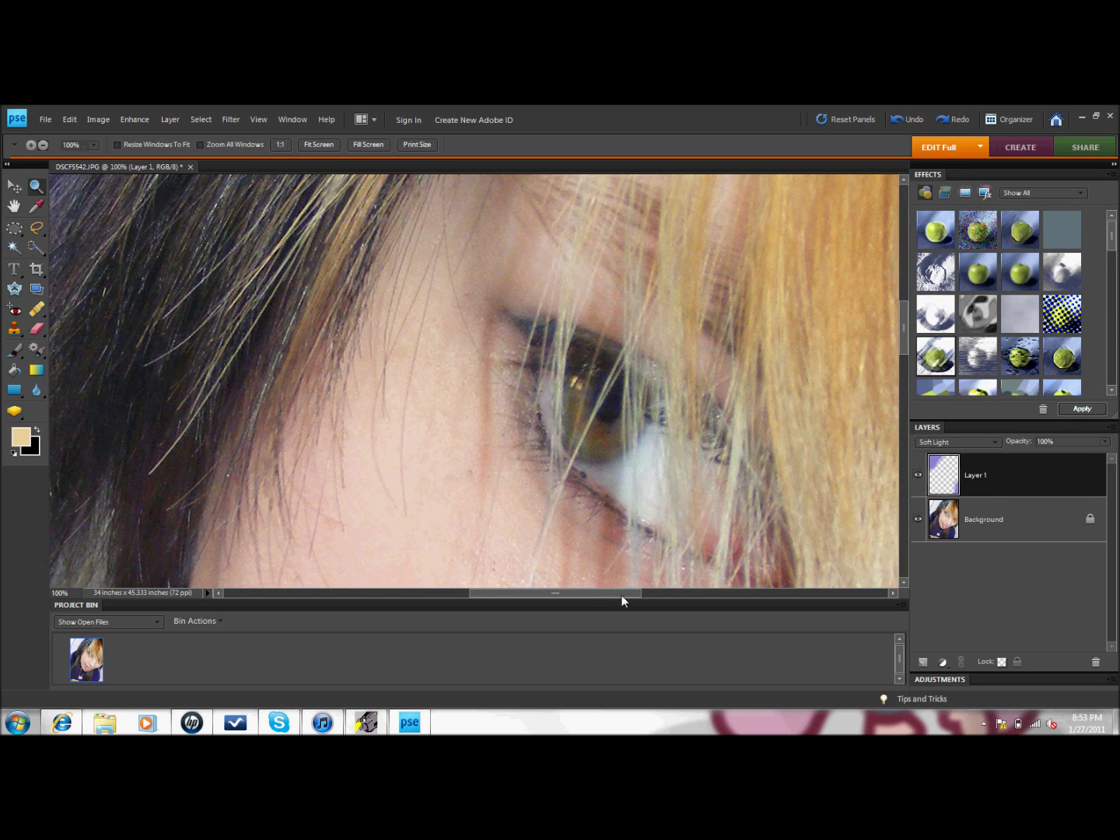
Step: Paint over patches of the orange hair with the 600 px brush on Layer 1
left_click_drag(622, 600, 763, 592)
left_click_drag(904, 331, 911, 237)
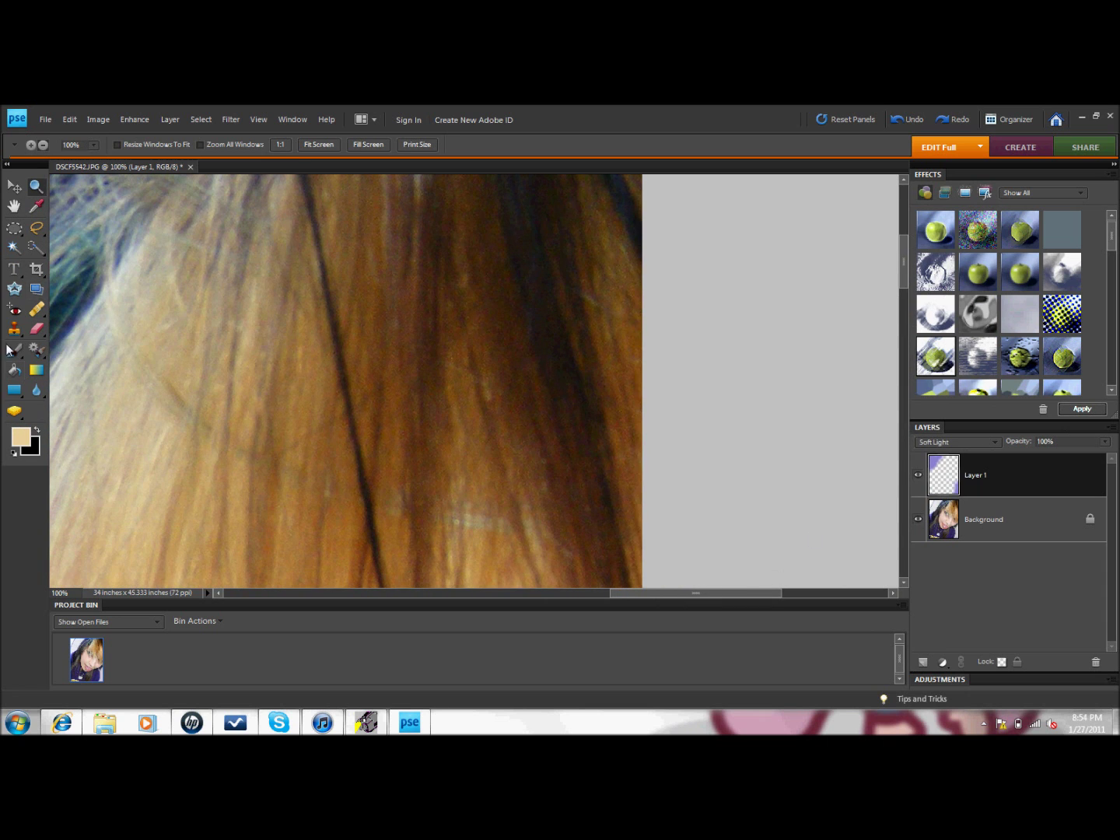
left_click(14, 349)
left_click_drag(186, 350, 560, 350)
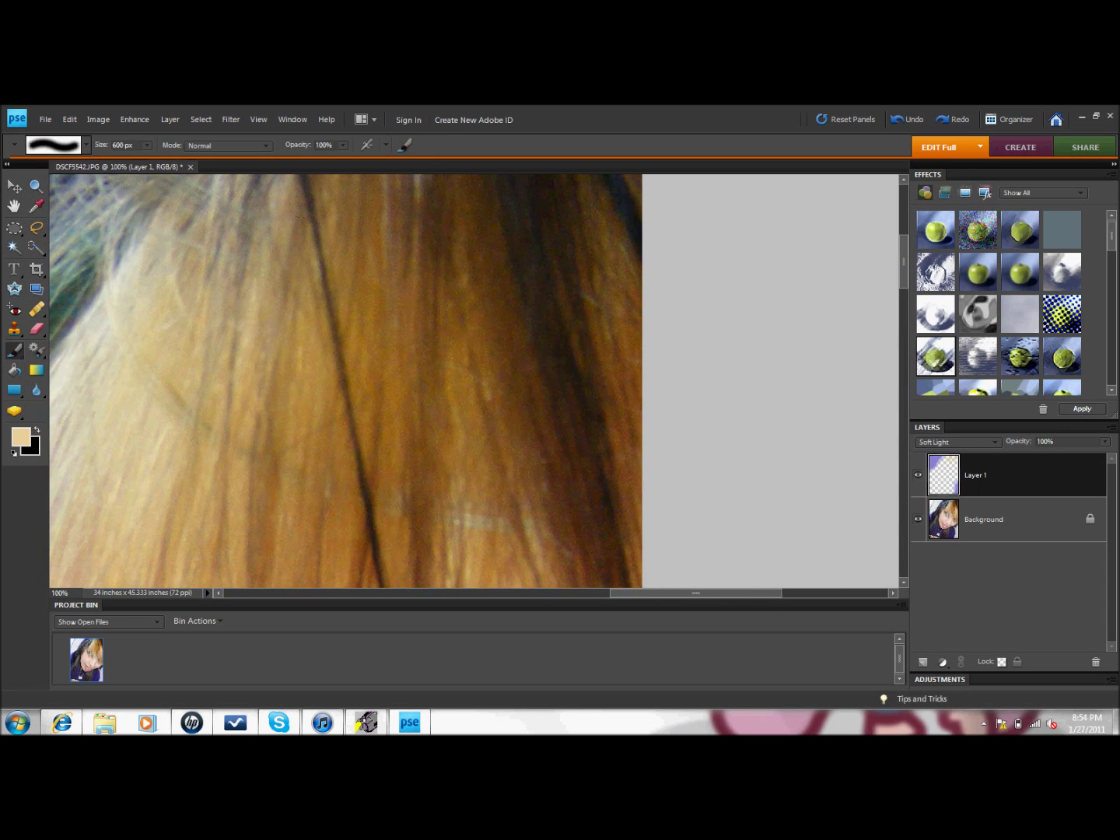
left_click_drag(497, 202, 560, 497)
left_click_drag(606, 234, 350, 207)
Step: Zoom out, paint another stroke up through the hair, then view the whole photo
key("z")
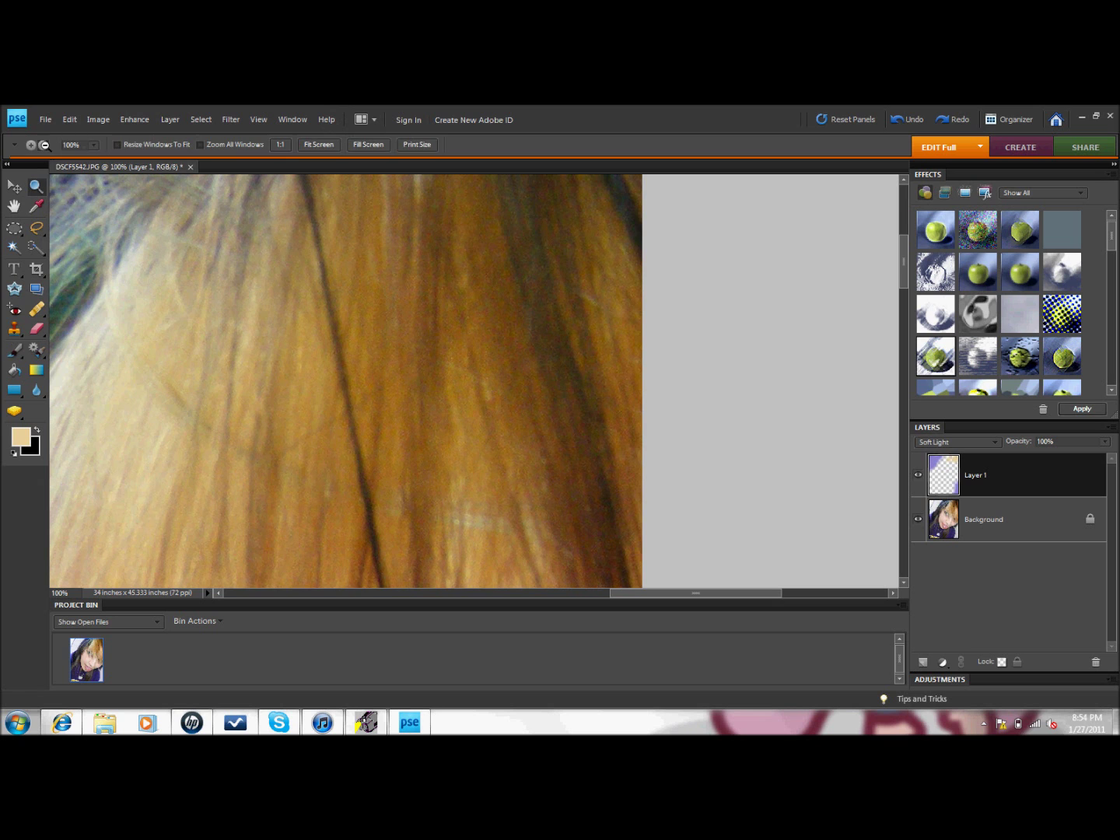
left_click(409, 459, "alt")
scroll(901, 587, "down", 3)
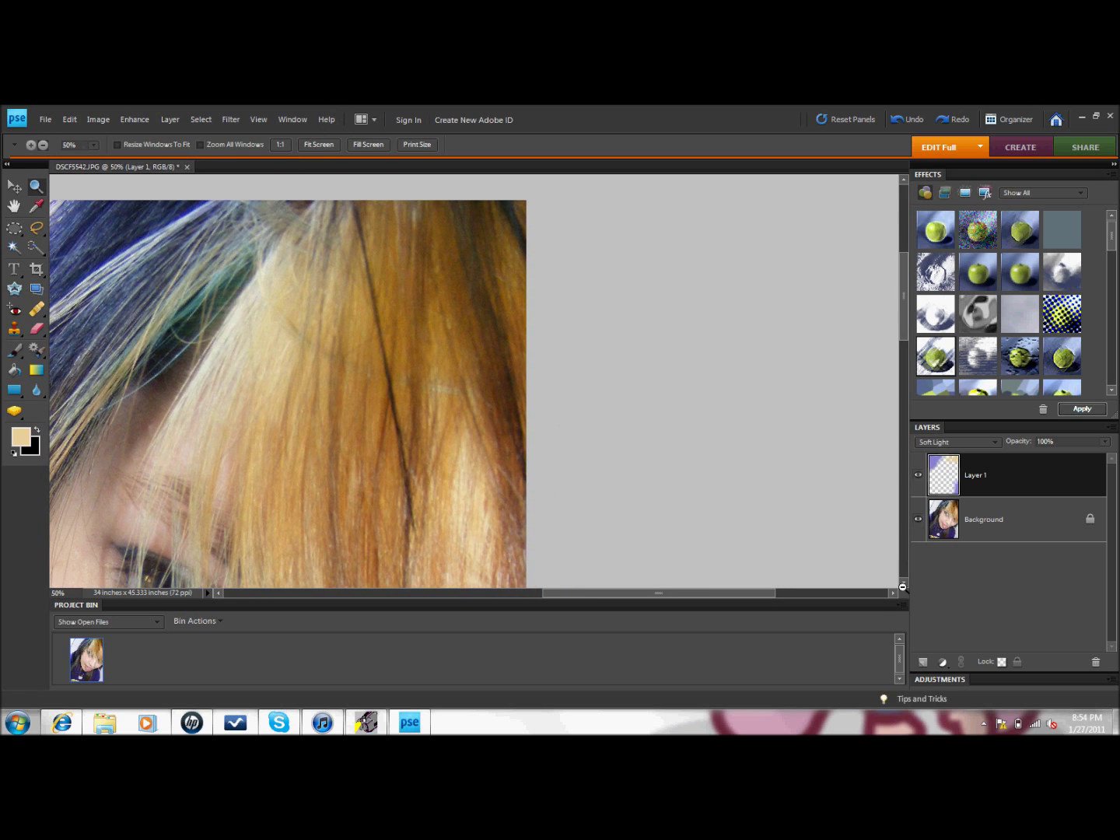
key("b")
mouse_move(497, 482)
left_mouse_down()
mouse_move(418, 366)
mouse_move(405, 179)
left_mouse_up()
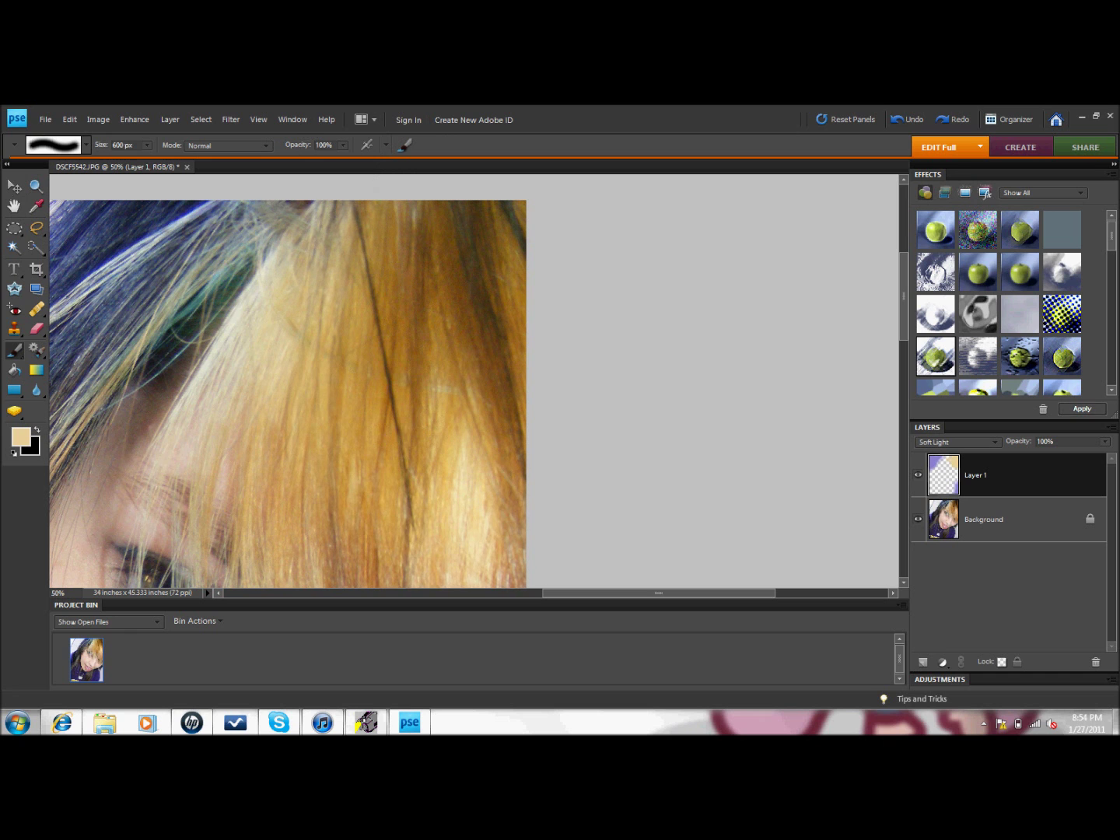
double_click(32, 187)
left_click(44, 144)
left_click(361, 378)
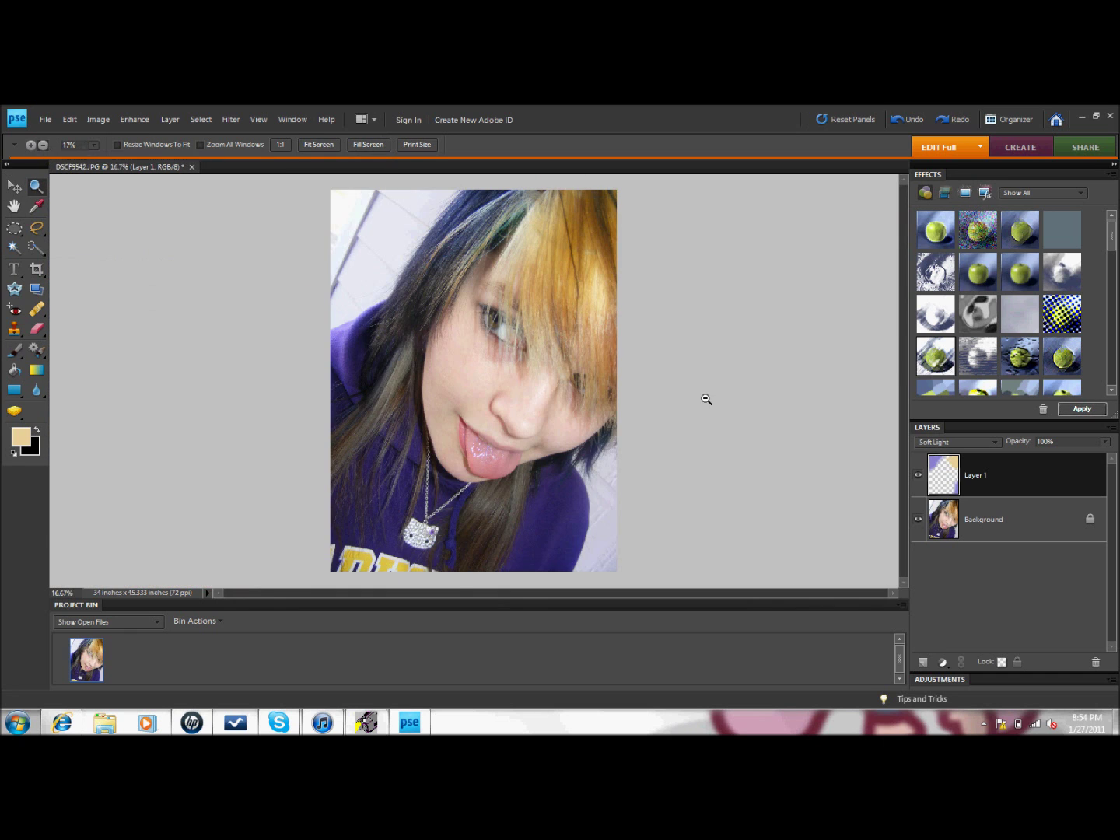
Step: Merge Layer 1 down and apply Shadows/Highlights with shadows 0 and slightly higher midtone contrast
left_click(171, 119)
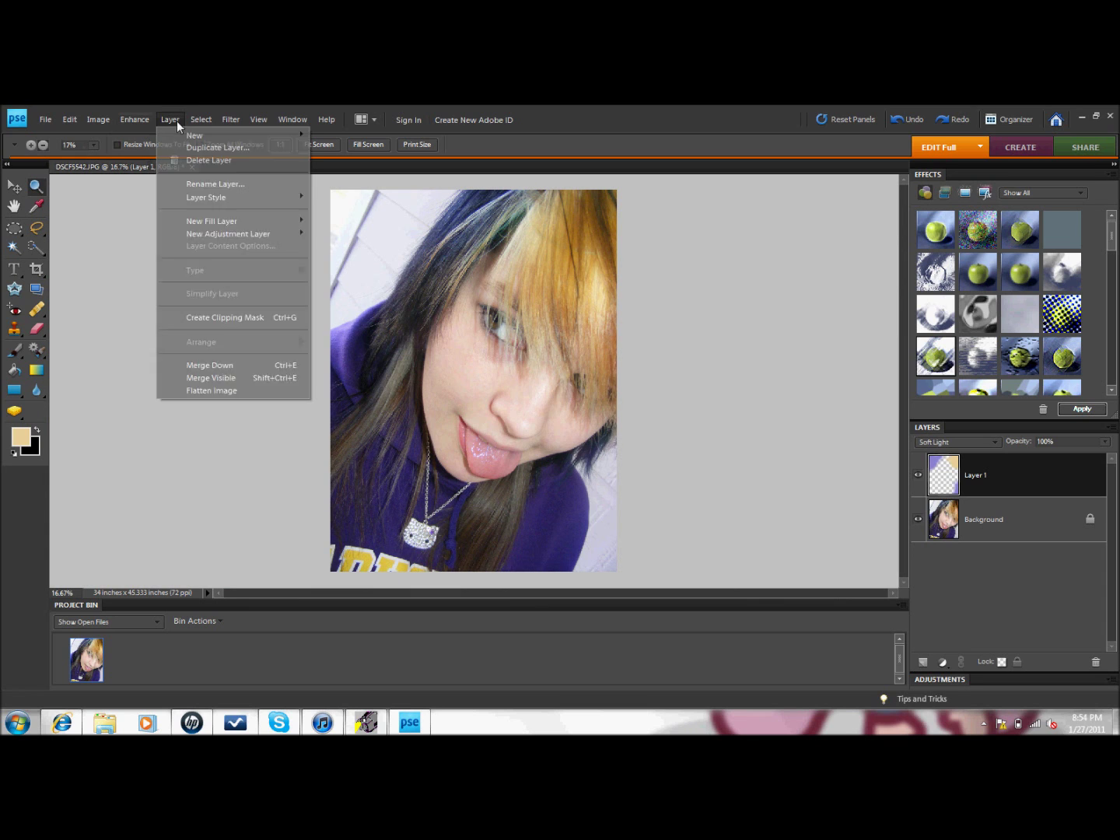
left_click(218, 366)
left_click(136, 119)
mouse_move(174, 234)
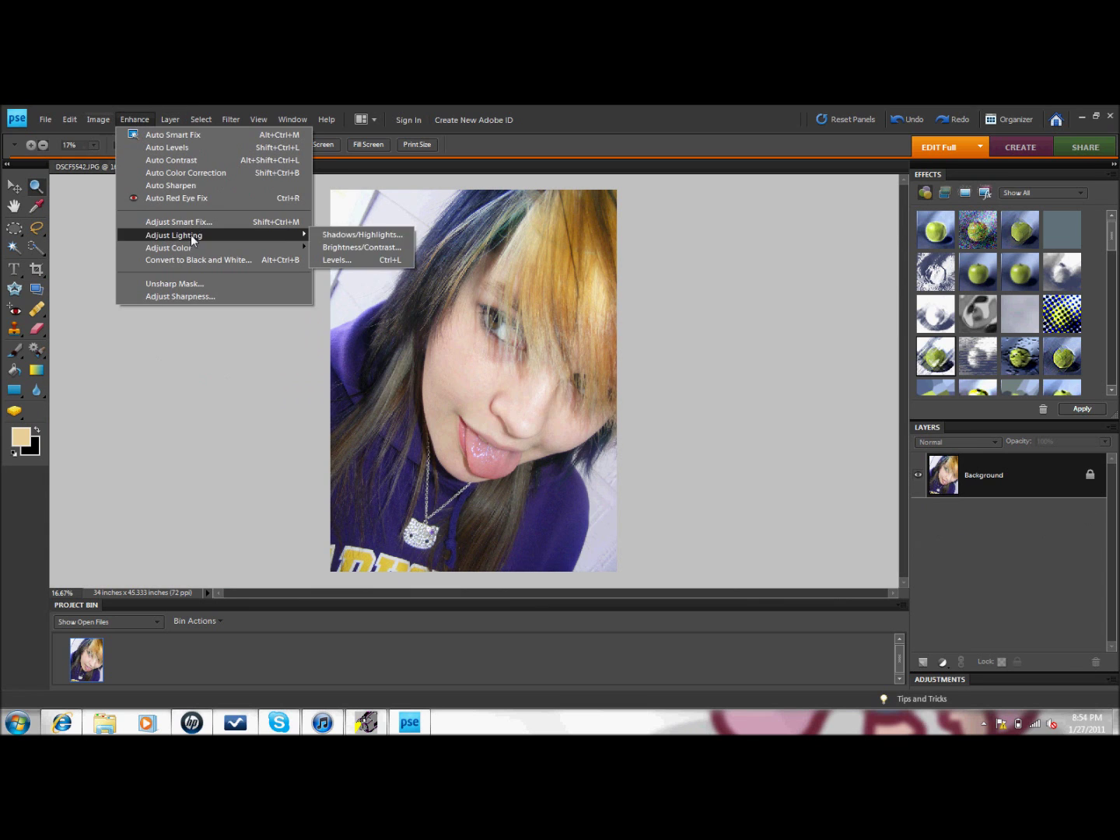
left_click(353, 233)
left_click_drag(701, 339, 650, 339)
left_click(661, 368)
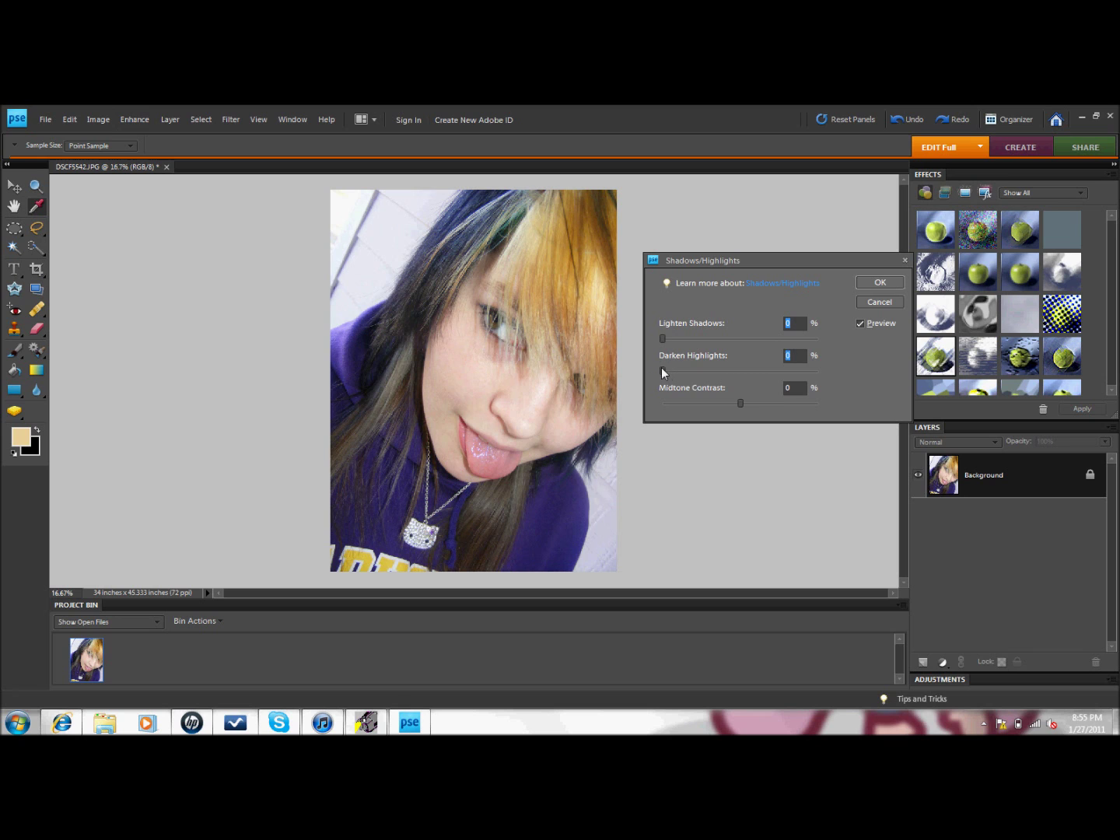
left_click_drag(739, 403, 749, 400)
left_click(879, 283)
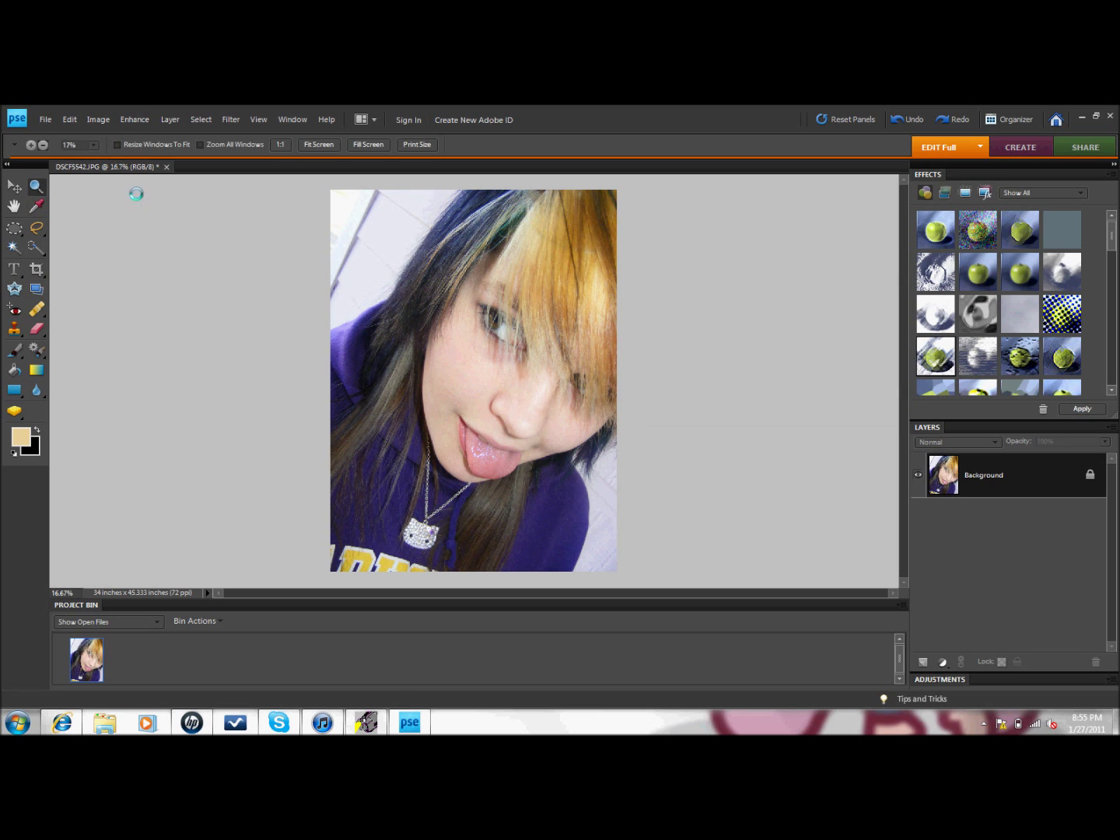
Step: Darken the photo slightly with stronger contrast via Brightness/Contrast
left_click(136, 120)
left_click(356, 246)
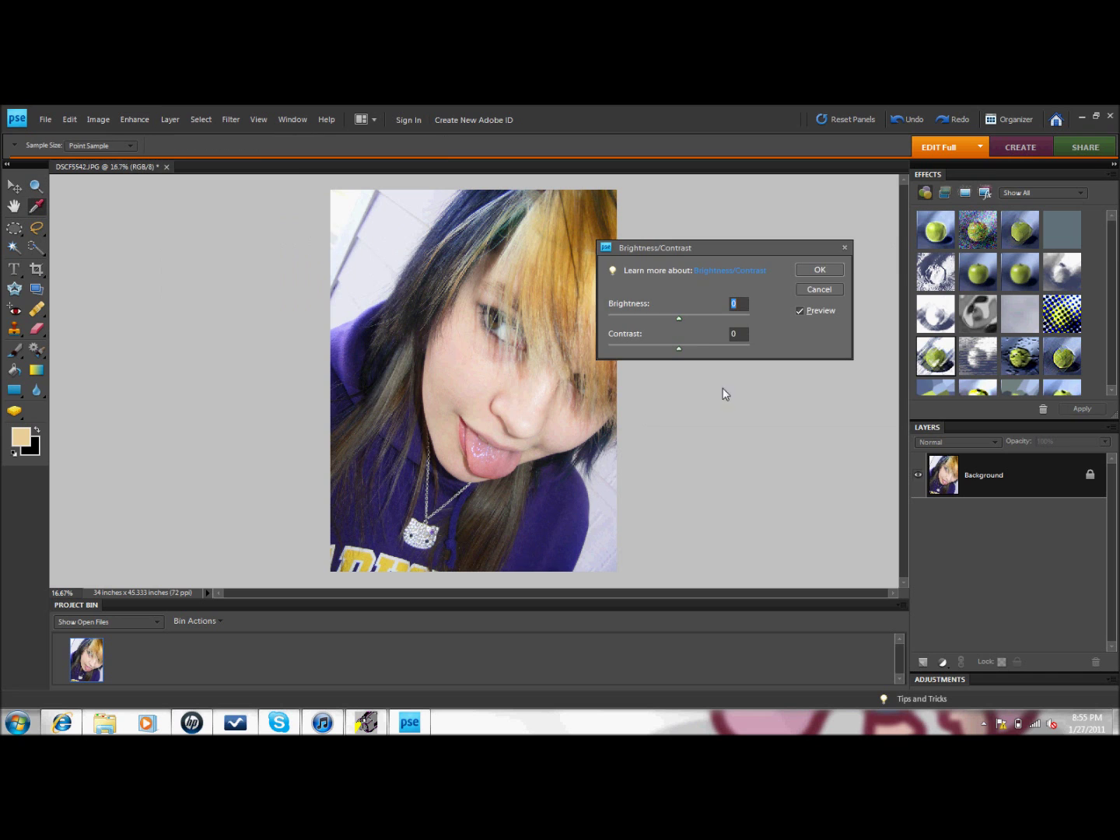
mouse_move(679, 318)
left_mouse_down()
mouse_move(663, 319)
mouse_move(682, 346)
mouse_move(718, 349)
left_mouse_up()
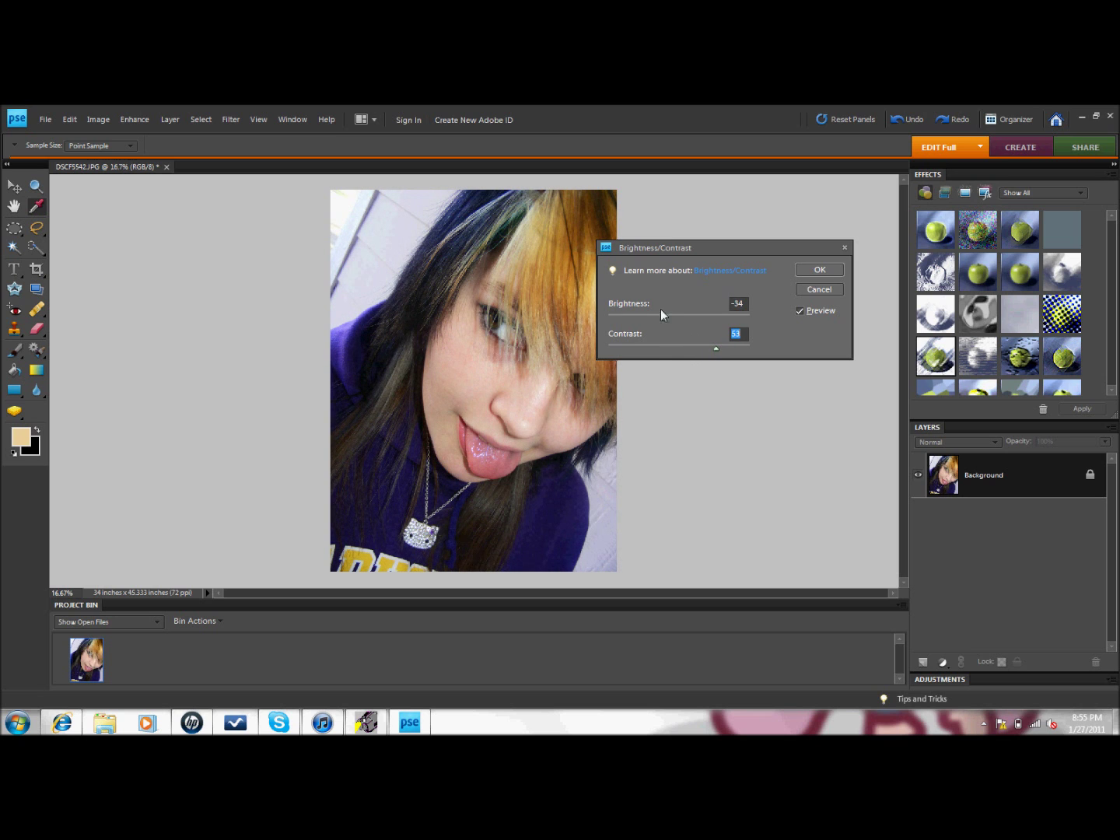
key("Return")
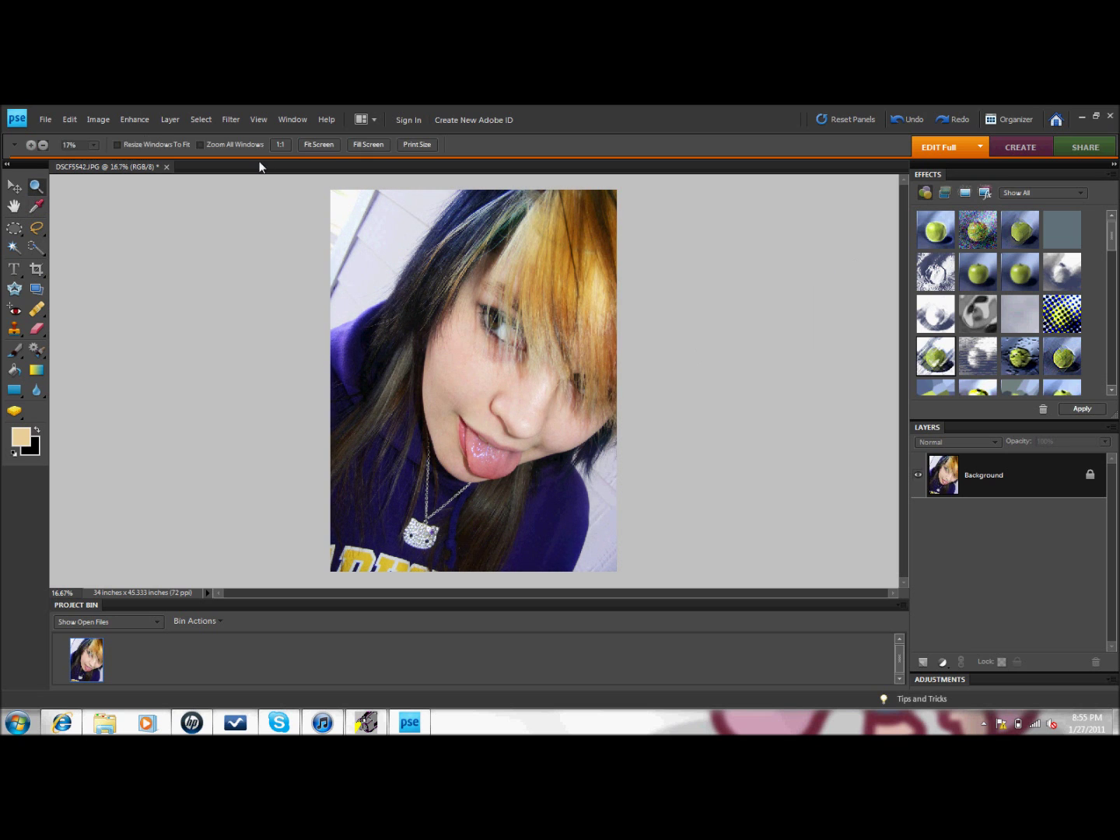
left_click(147, 118)
Step: Apply Hue/Saturation with Hue 0 and Saturation -26
left_click(373, 263)
left_click_drag(255, 233, 797, 241)
mouse_move(731, 345)
left_mouse_down()
mouse_move(640, 359)
mouse_move(805, 351)
left_mouse_up()
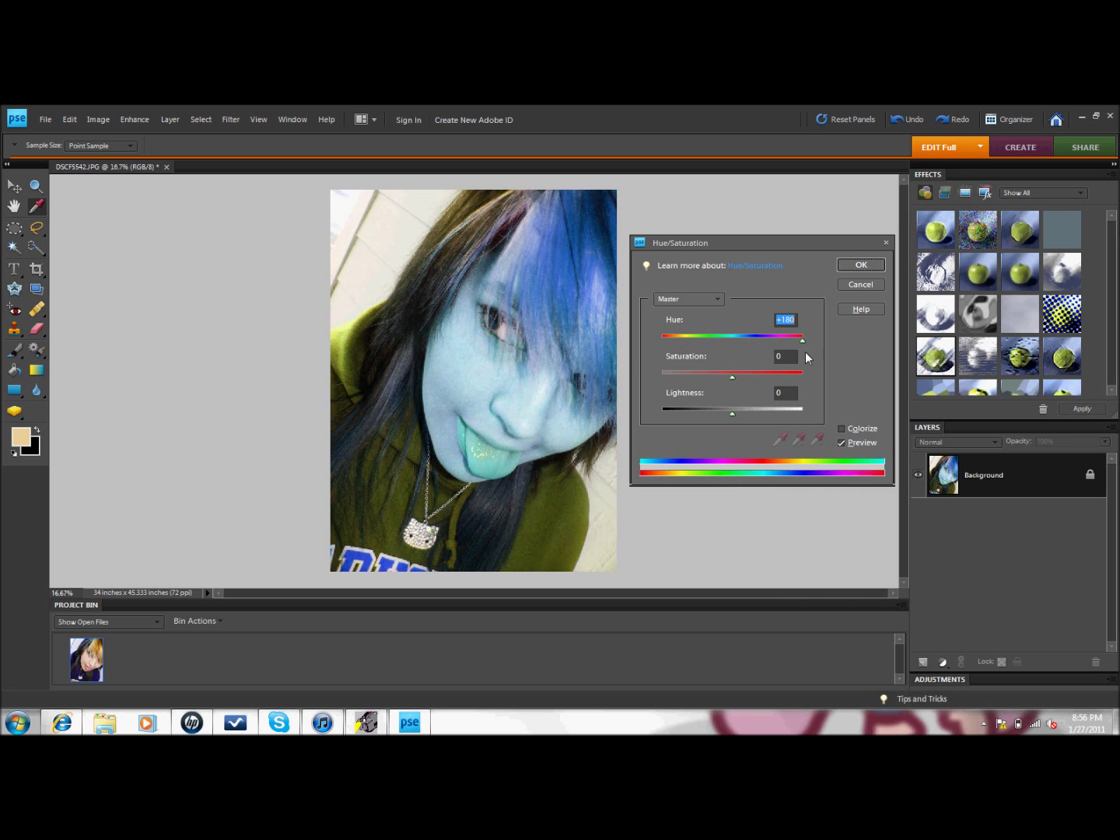
mouse_move(731, 376)
left_mouse_down()
mouse_move(704, 375)
mouse_move(731, 412)
left_mouse_up()
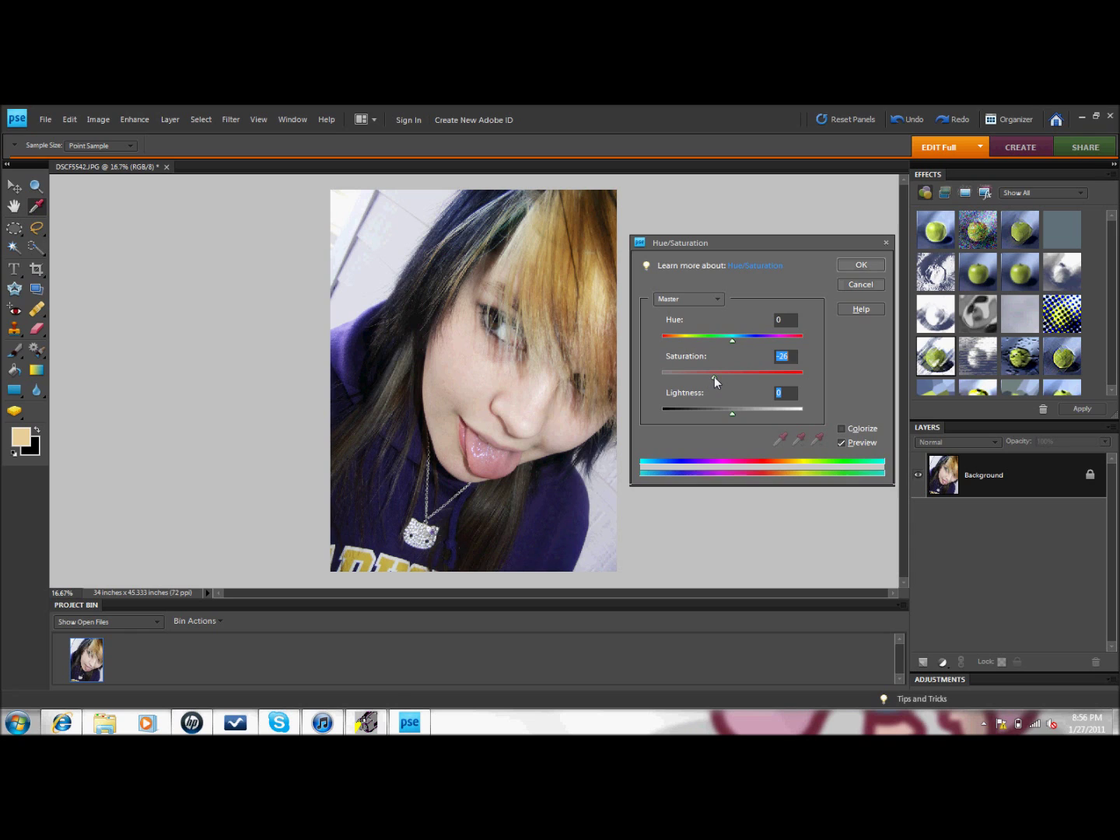
left_click(859, 264)
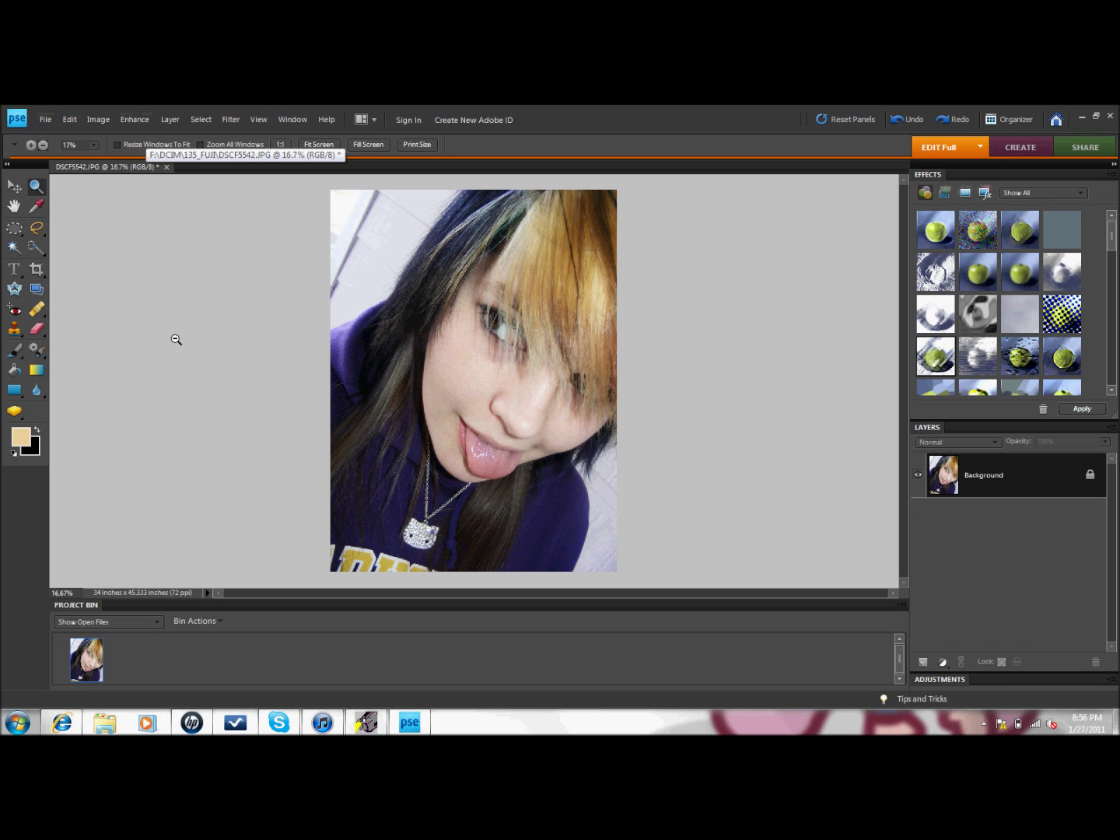
Step: Add a new layer and draw a text box over the lower photo
key("ctrl+shift+n")
left_click(671, 307)
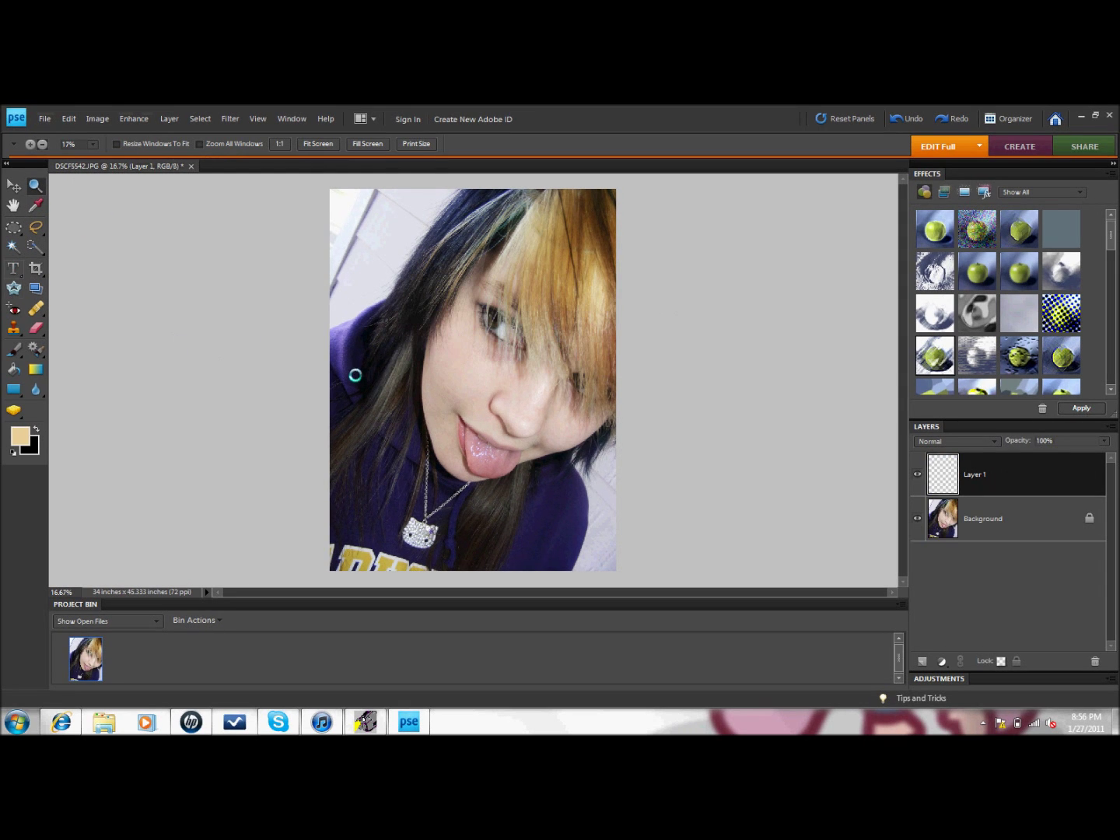
key("t")
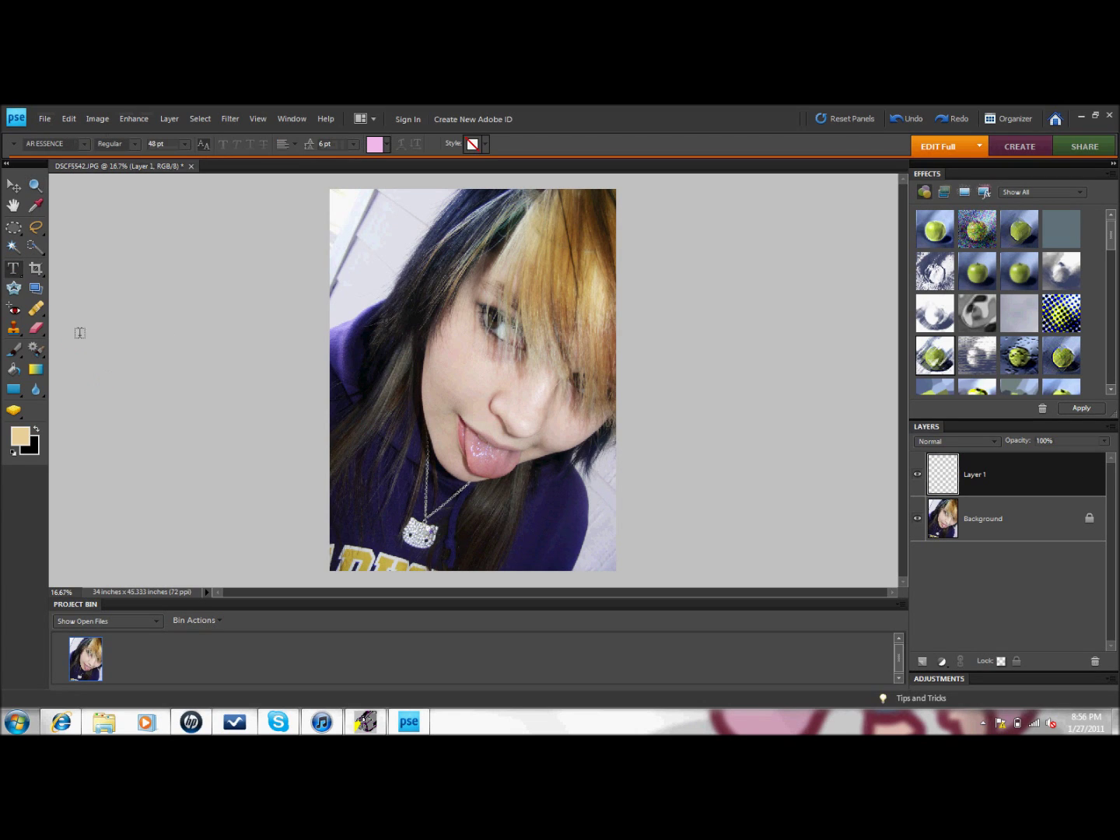
left_click_drag(353, 511, 604, 559)
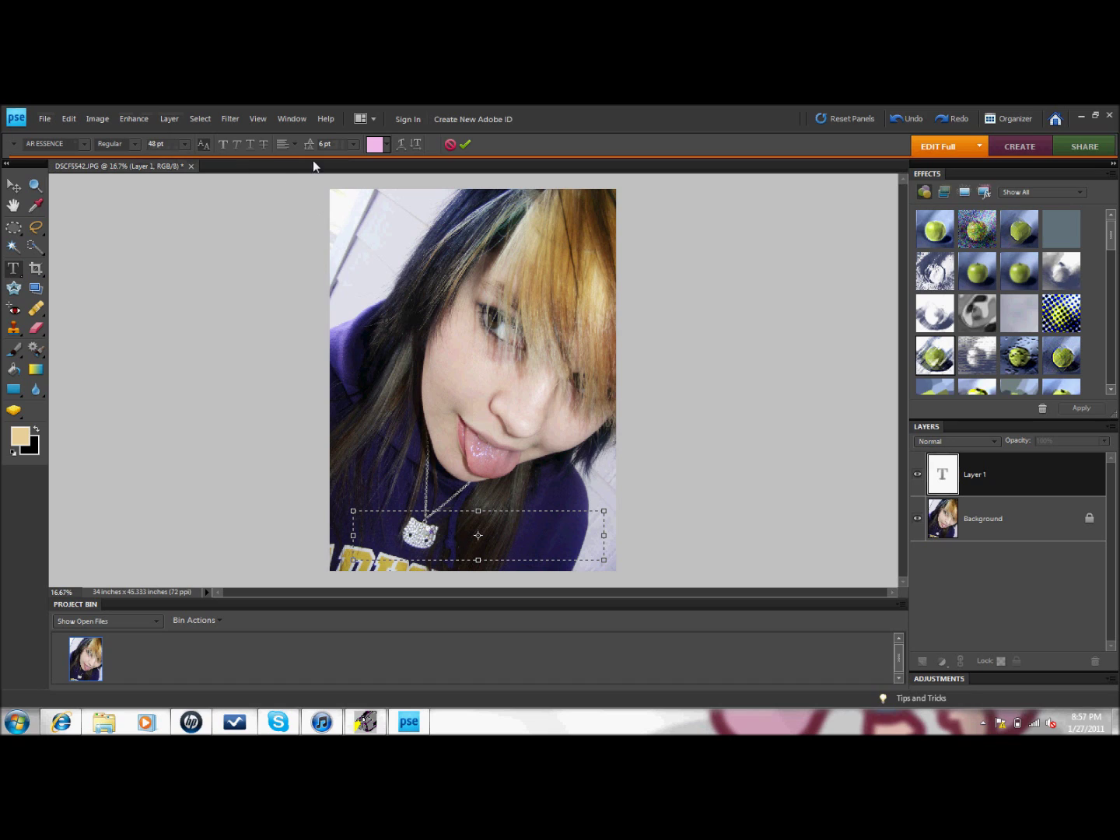
Step: Try 36 pt leading, 72 pt size and Broadway BT on the text, then cancel the edit
left_click(353, 145)
left_click(342, 302)
left_click(184, 143)
left_click(169, 338)
left_click(83, 144)
left_click(183, 232)
right_click(349, 510)
left_click(373, 522)
left_click(453, 144)
Step: Place a 72 pt white TADA text box beside the necklace
left_click(185, 143)
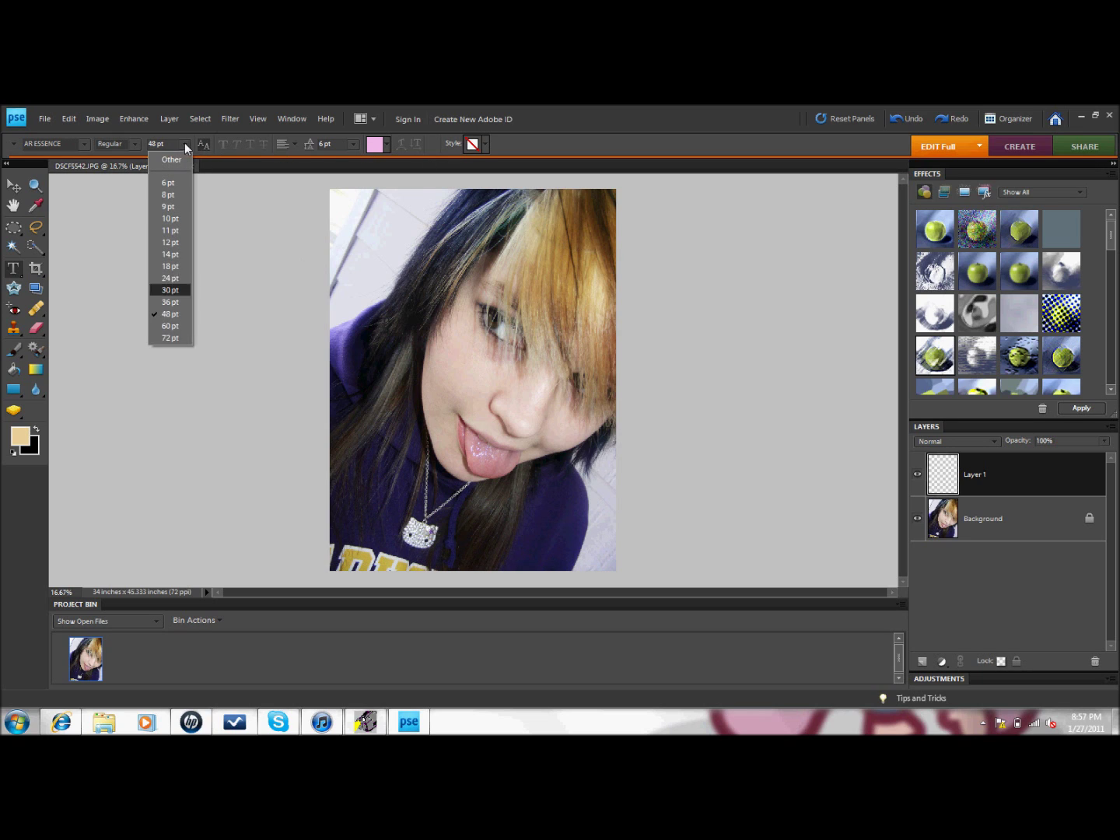
left_click(171, 337)
mouse_move(555, 541)
left_mouse_down()
mouse_move(395, 535)
mouse_move(441, 501)
left_mouse_up()
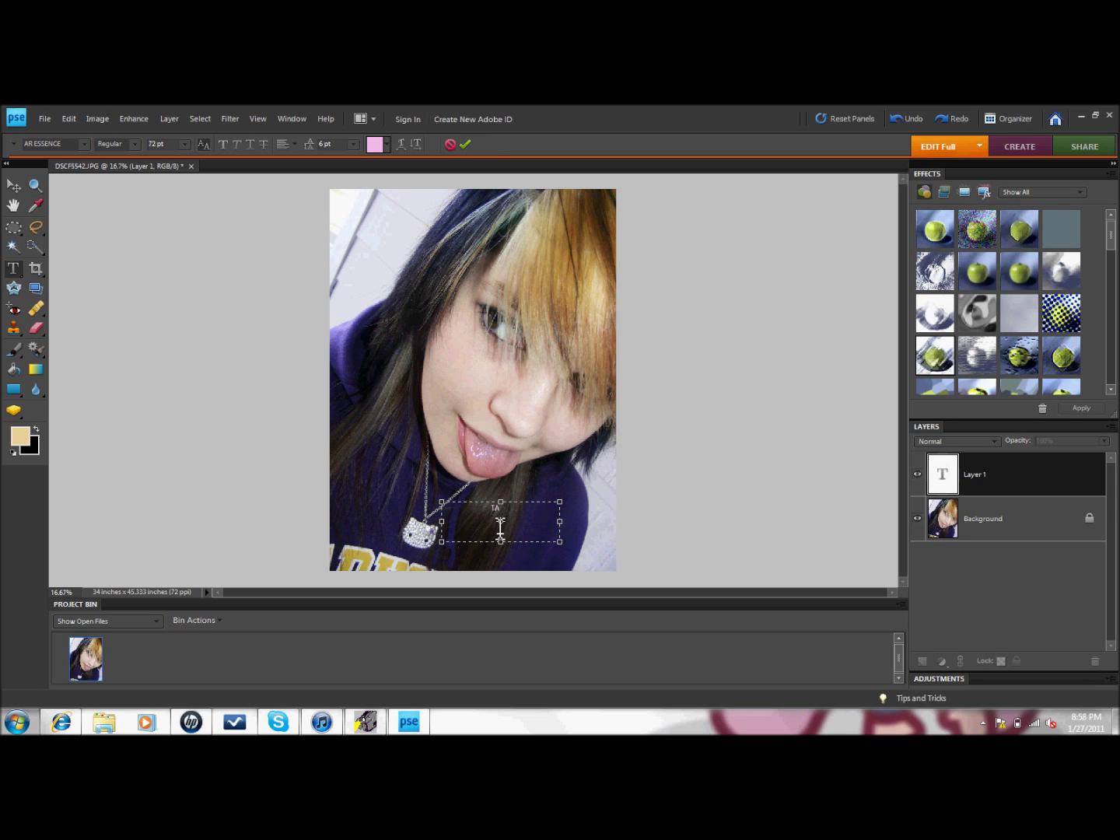
left_click(377, 144)
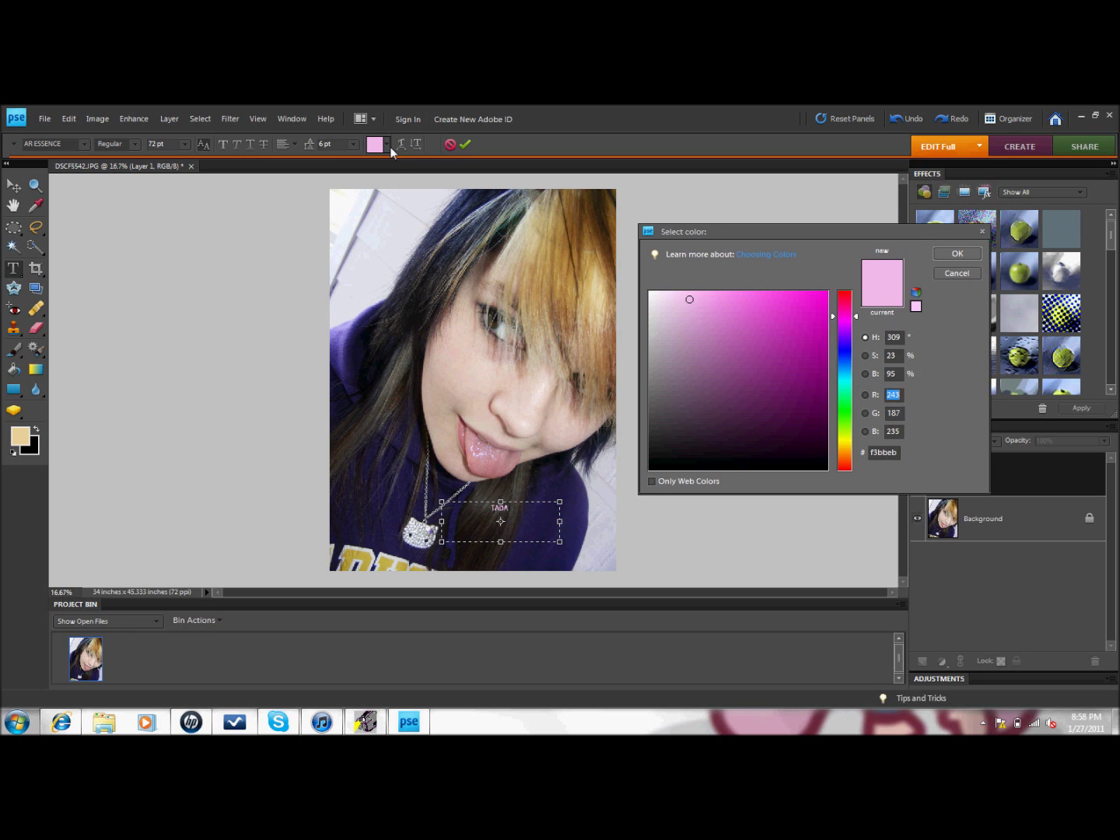
left_click(939, 253)
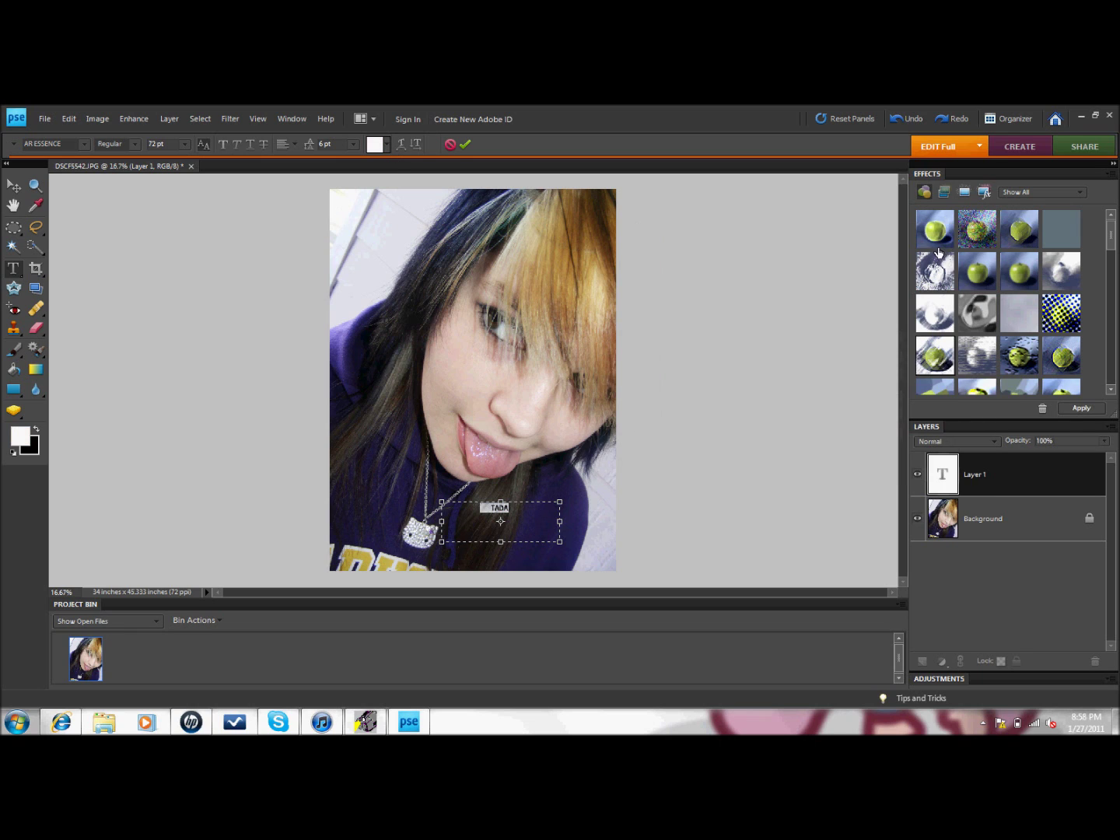
Step: Set the TADA text in Broadway BT and zoom in on it
left_click(83, 144)
scroll(209, 202, "up", 4)
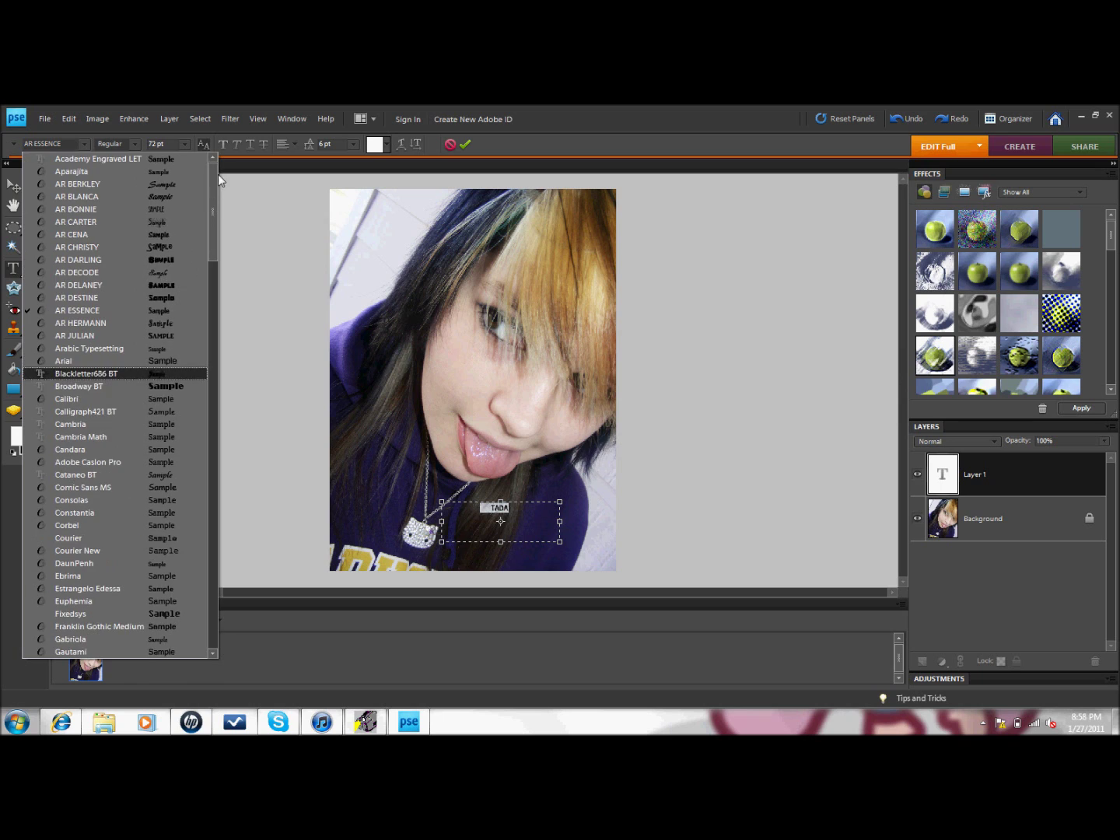
left_click(150, 386)
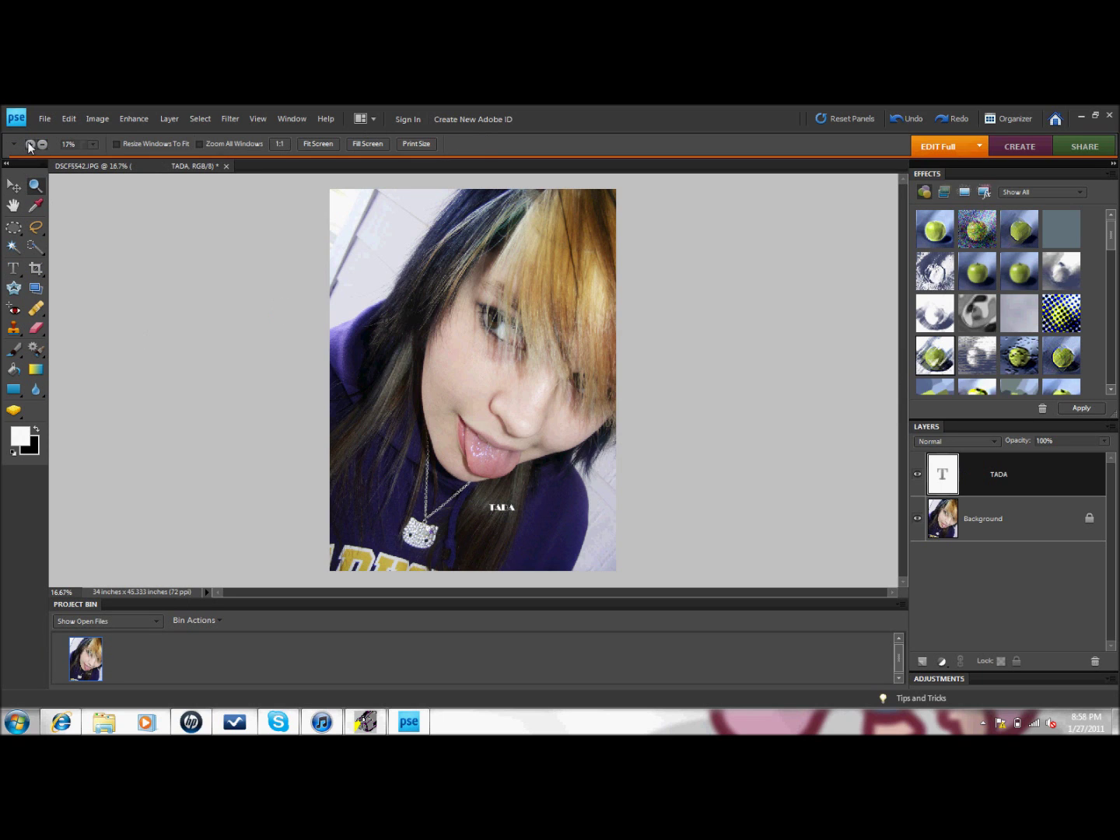
left_click(503, 509)
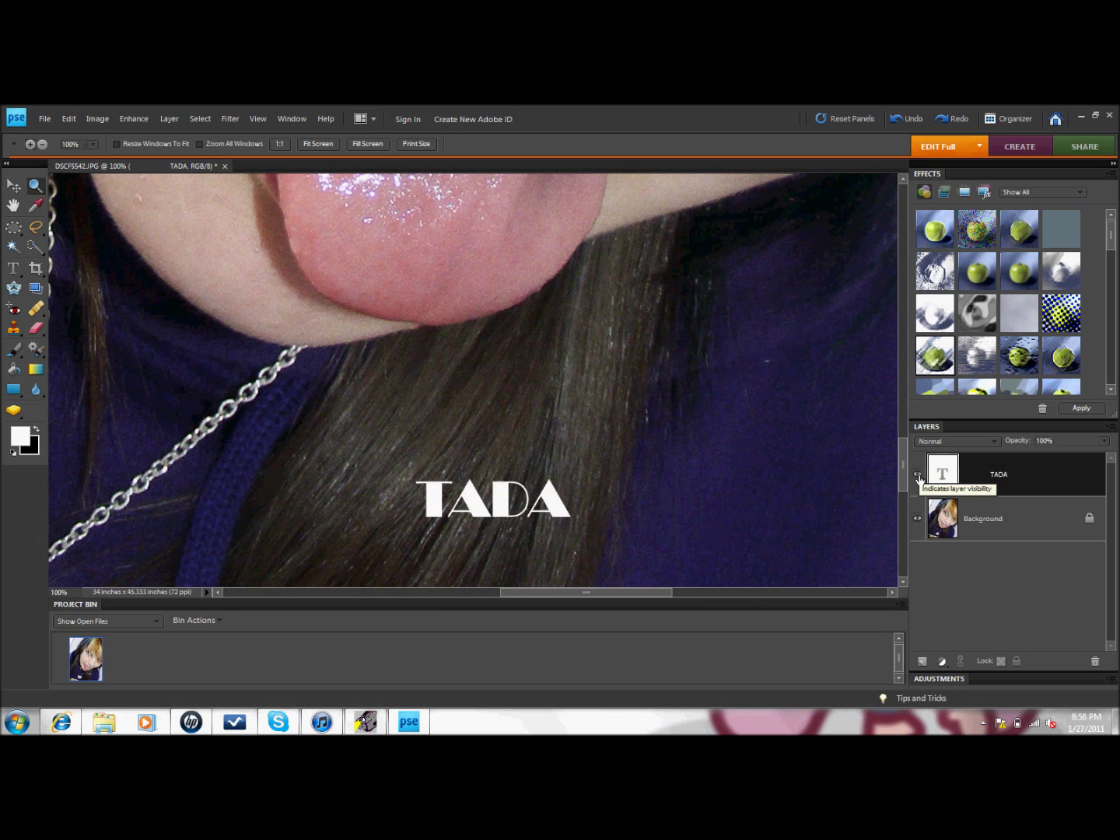
left_click(610, 522)
left_click(364, 722)
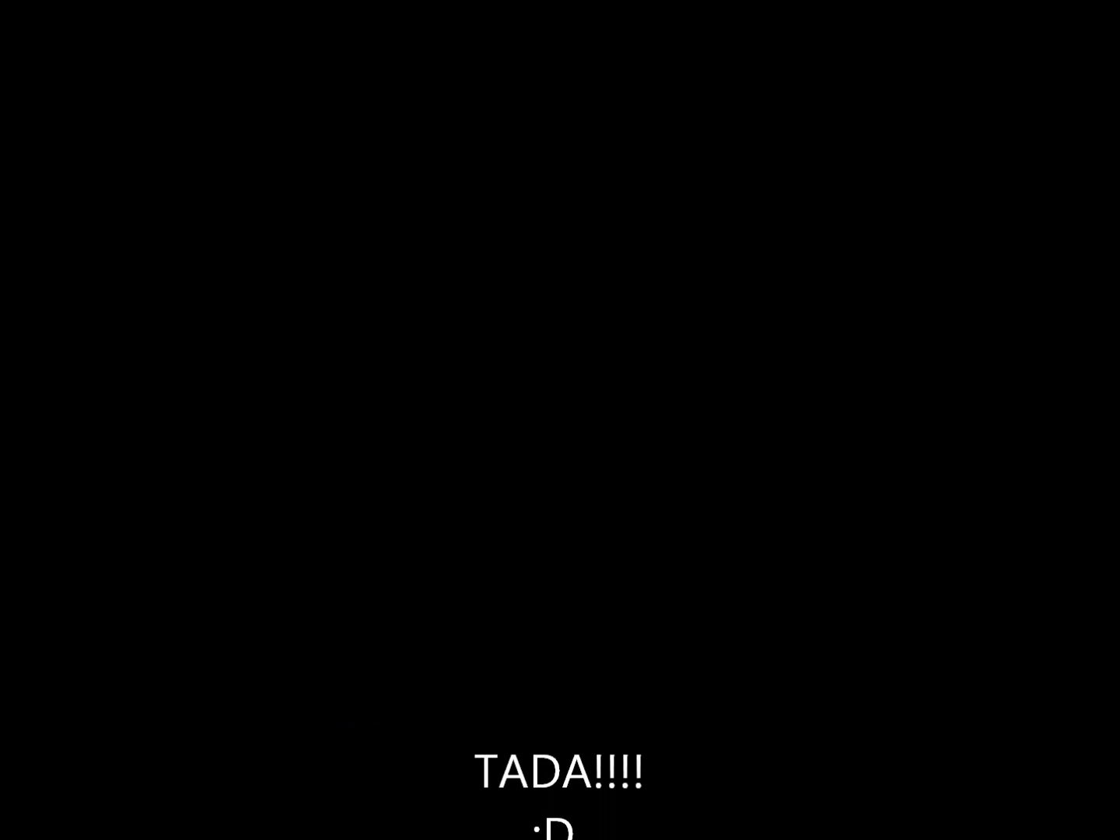